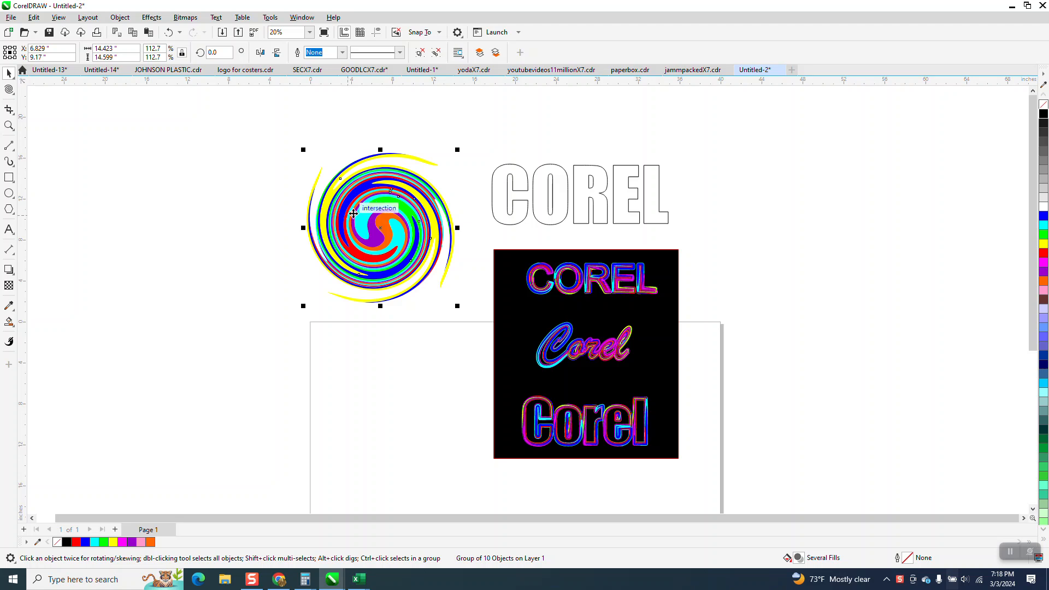
- Break the outlined COREL text apart into separate letters and convert them all to curves
left_click(495, 203)
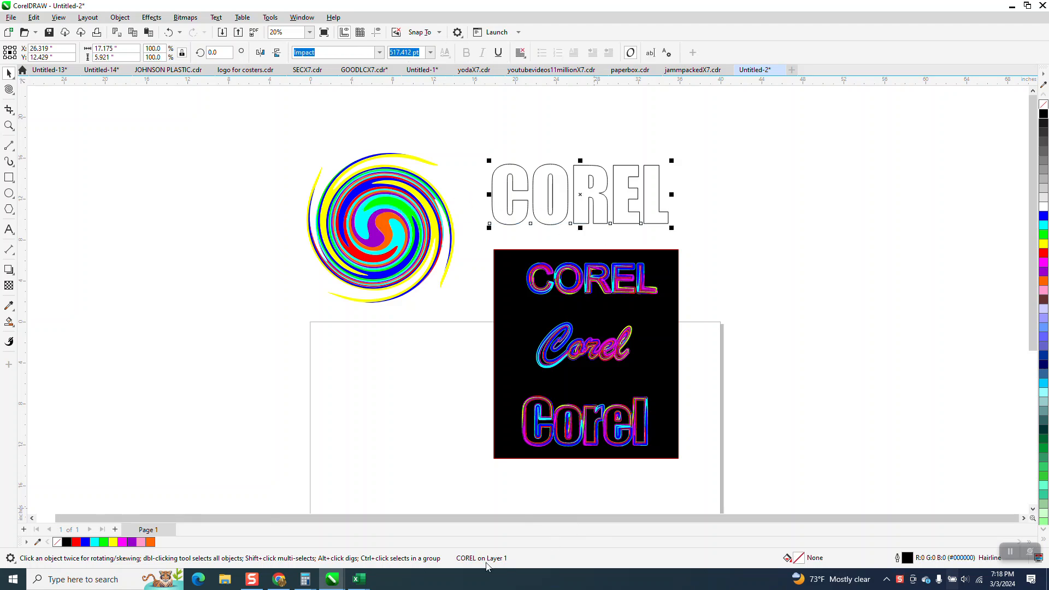
left_click(119, 18)
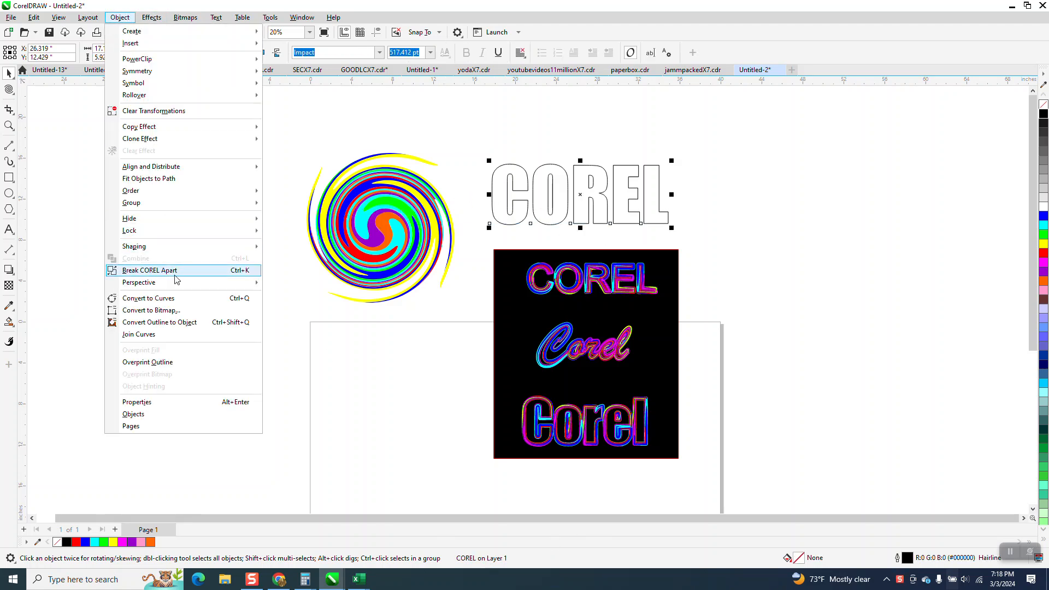
left_click(150, 270)
left_click_drag(466, 137, 719, 248)
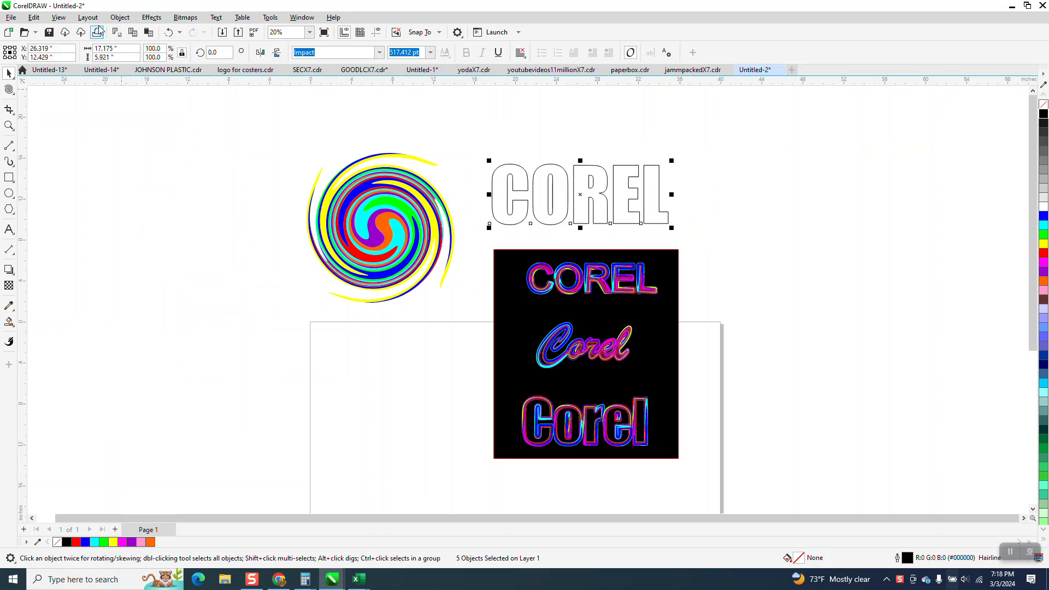
left_click(120, 18)
left_click(149, 297)
- Save the multicoloured swirl group as a custom Artistic Media brush
left_click(342, 234)
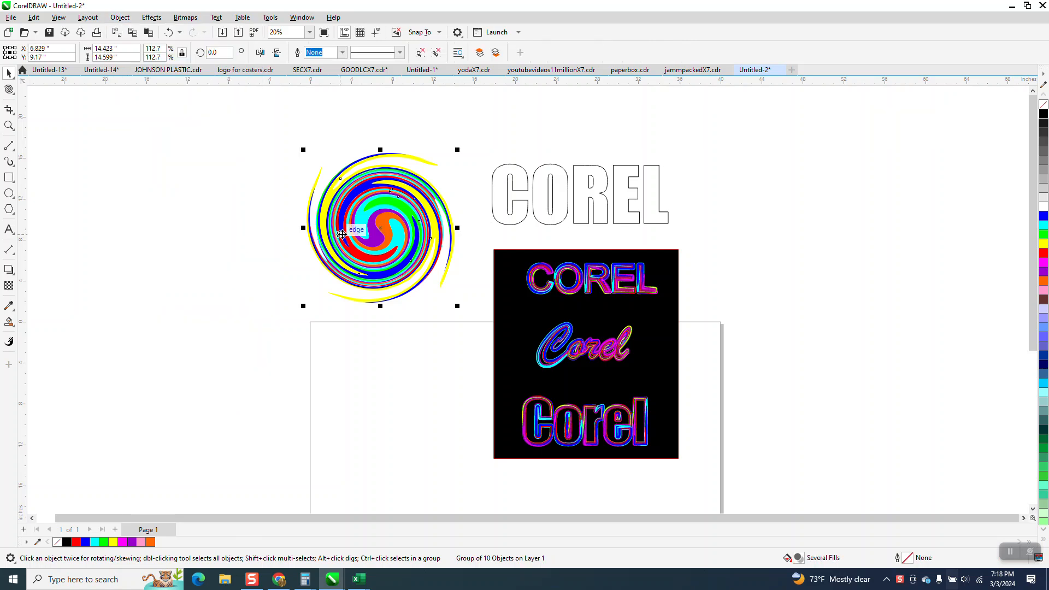
left_click(16, 169)
left_click(41, 162)
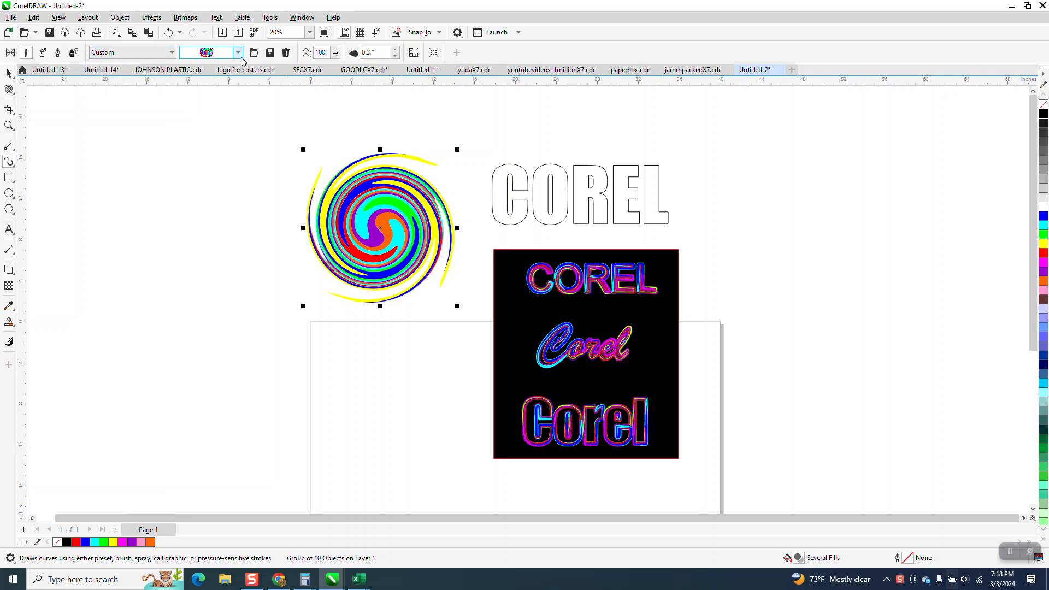
left_click(270, 53)
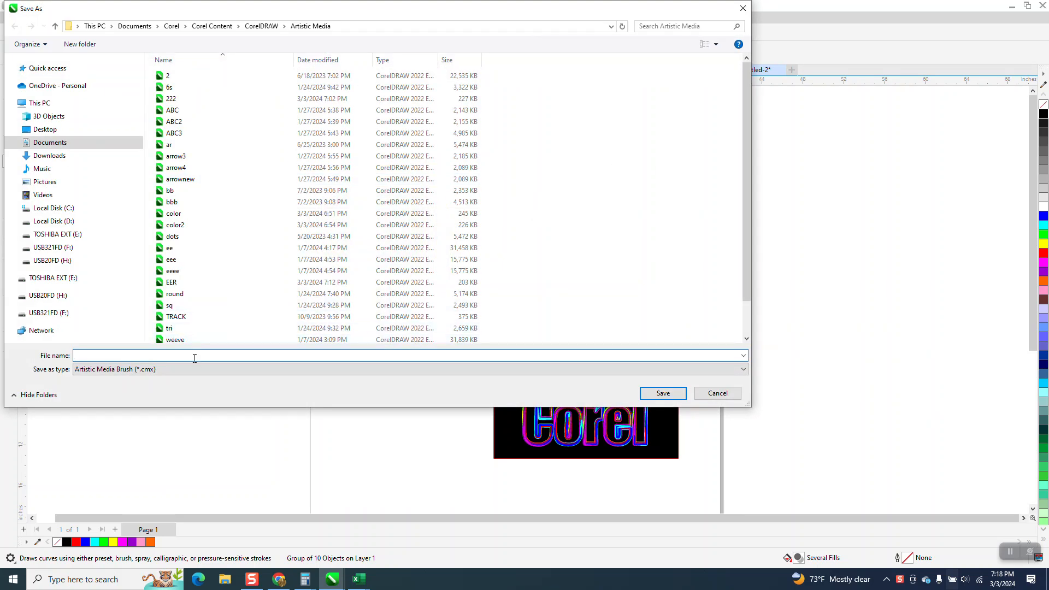
left_click(662, 393)
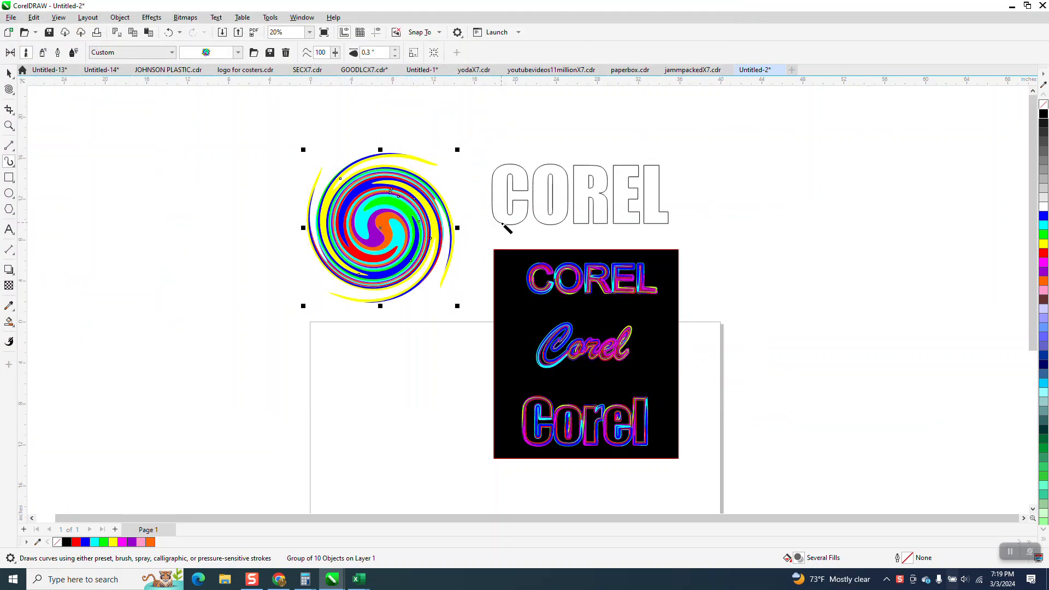
- Try the saved swirl brush on the outlined letter O with a stroke width of 0.31 inches
left_click(503, 224)
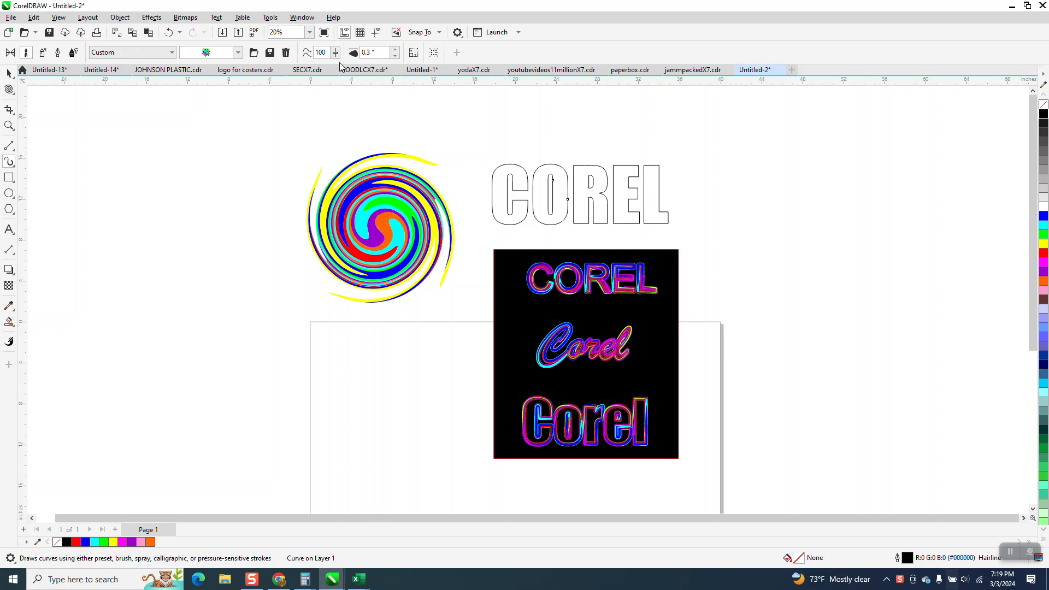
left_click(395, 49)
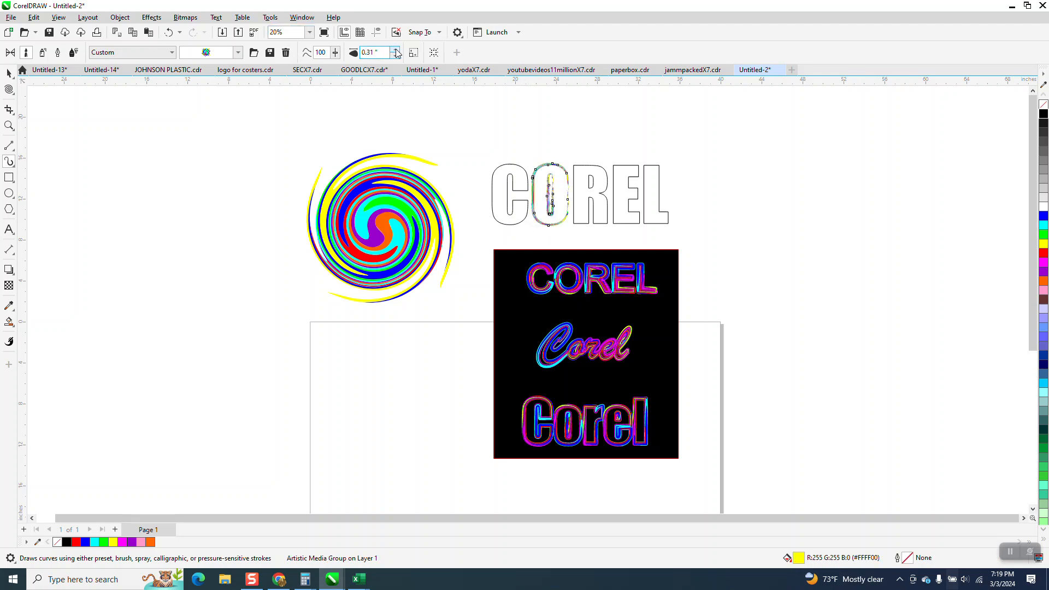
left_click(9, 125)
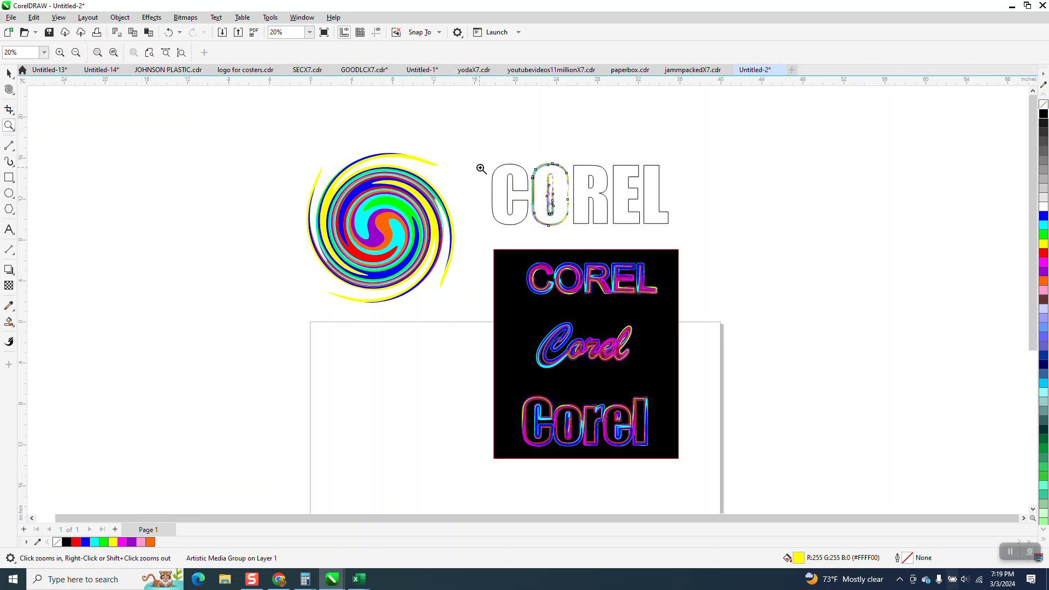
left_click_drag(482, 168, 616, 231)
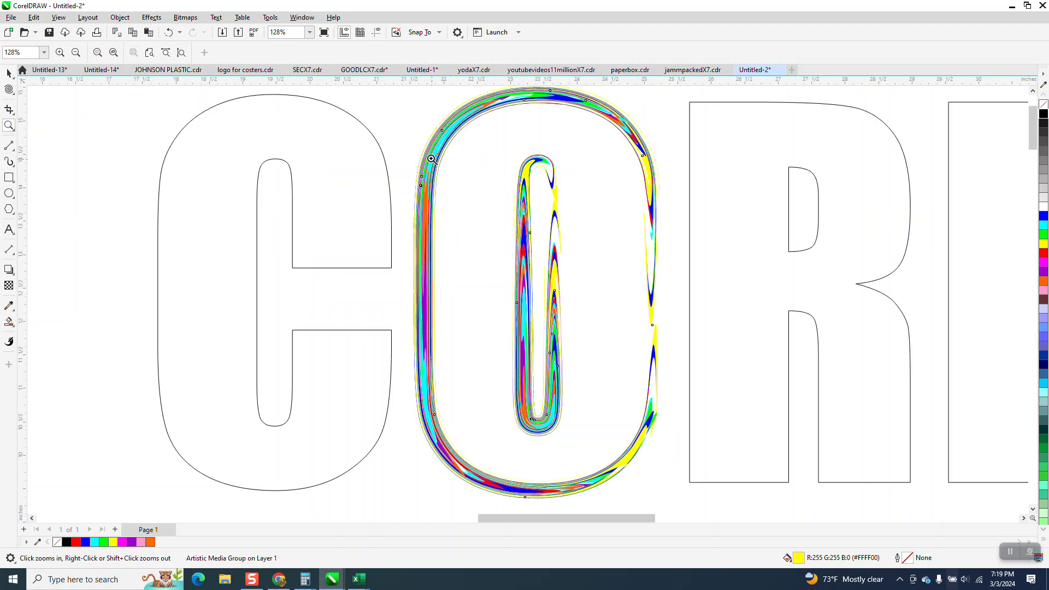
- Increase the swirl brush stroke width on the letter O to 0.49 inches
left_click(9, 73)
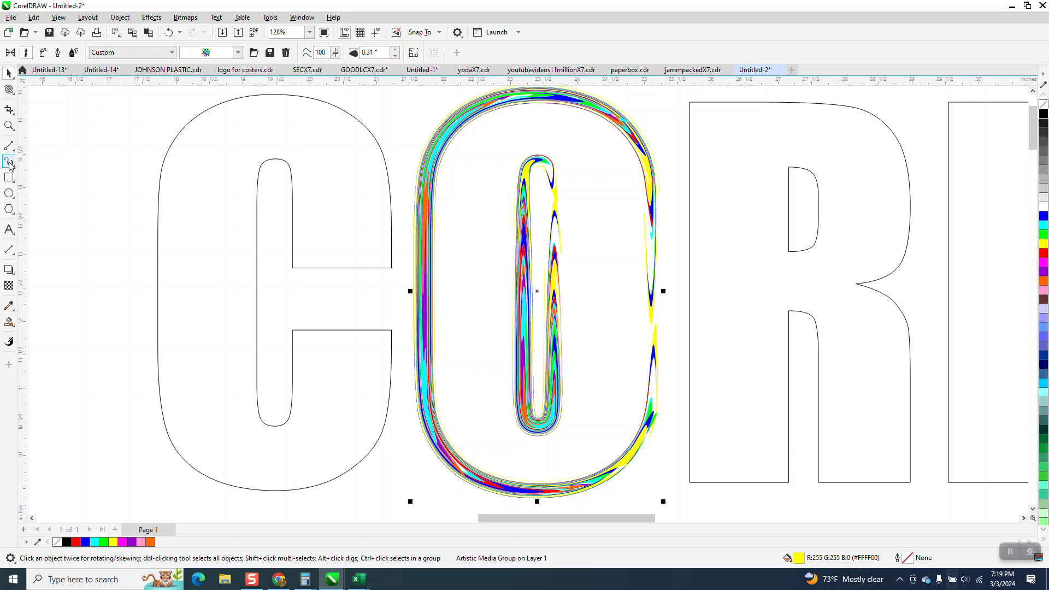
key("i")
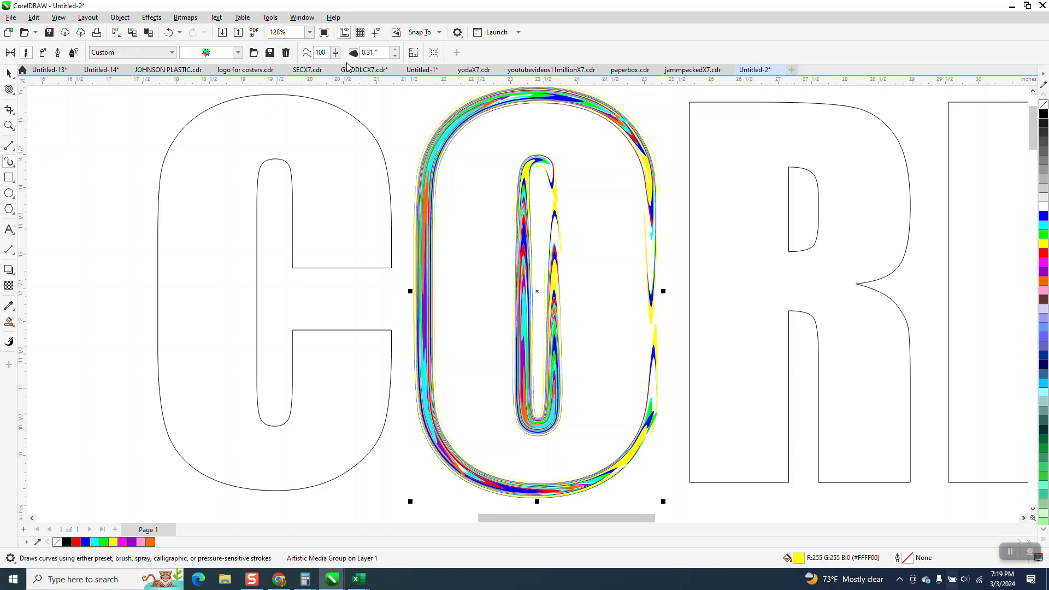
left_click(395, 49)
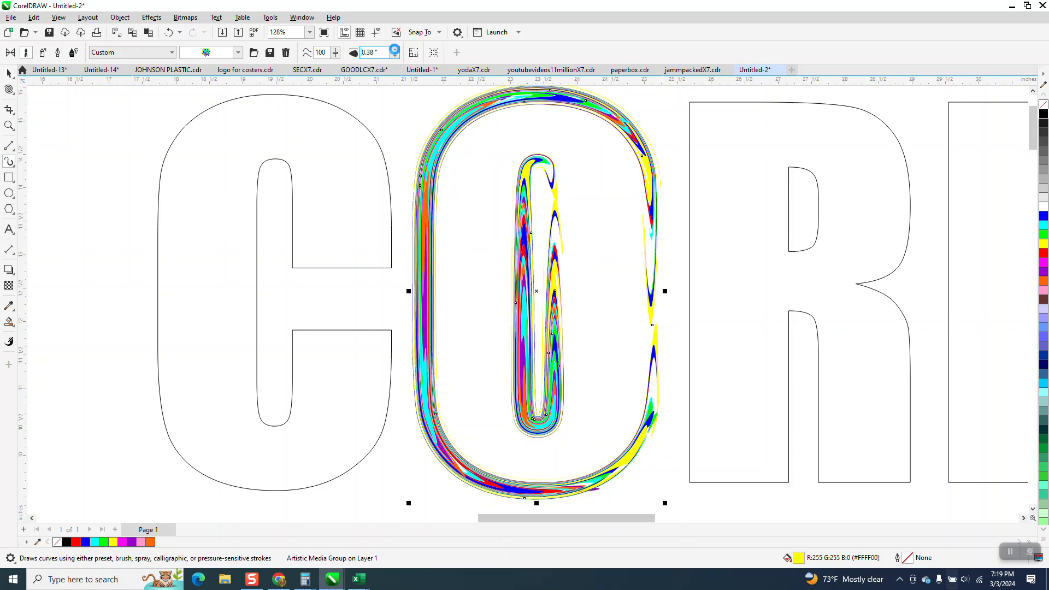
left_click(395, 49)
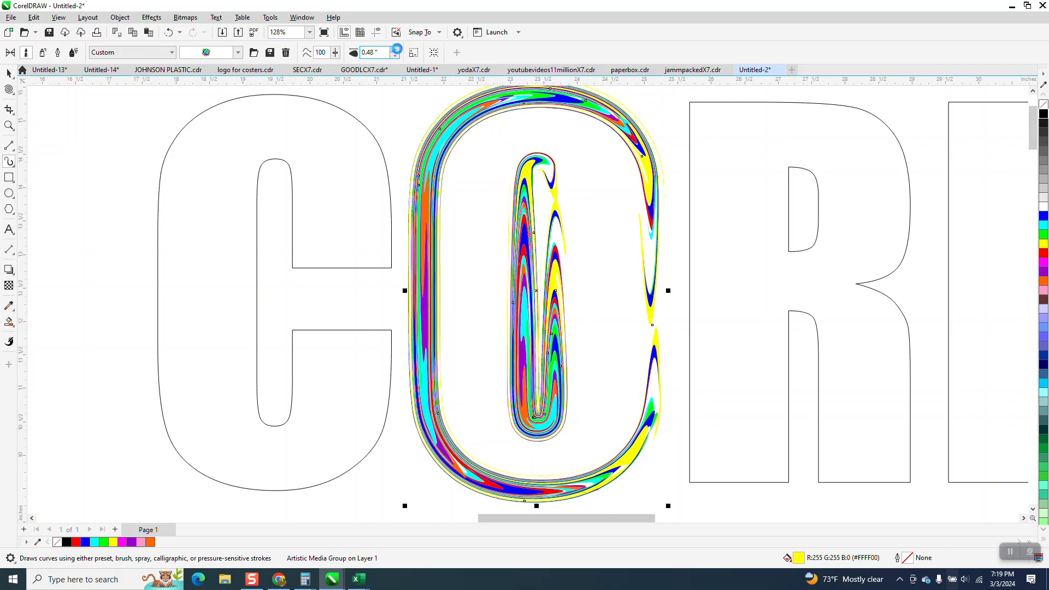
scroll(658, 230, "down", 1)
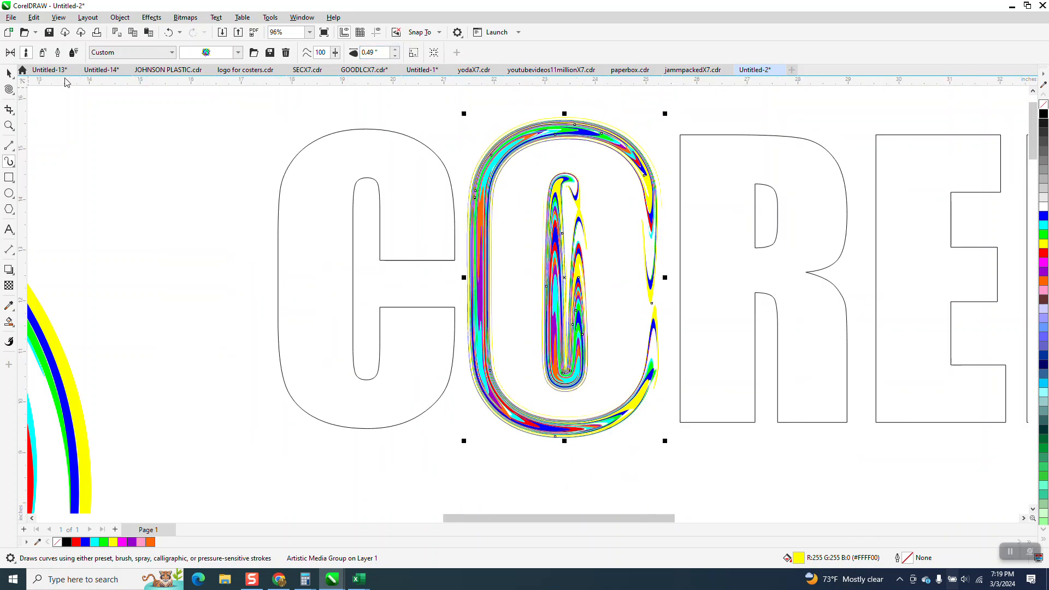
scroll(233, 101, "down", 1)
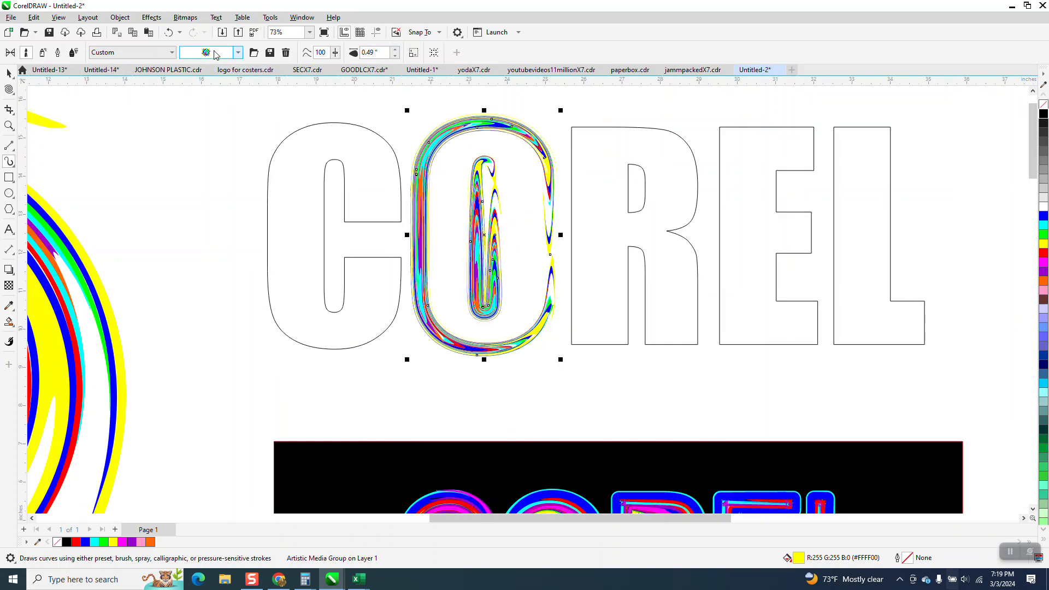
- Undo all the stroke width changes and the swirl brush application on the letter O
left_click(170, 33)
left_click(170, 33)
left_click(171, 33)
left_click(171, 33)
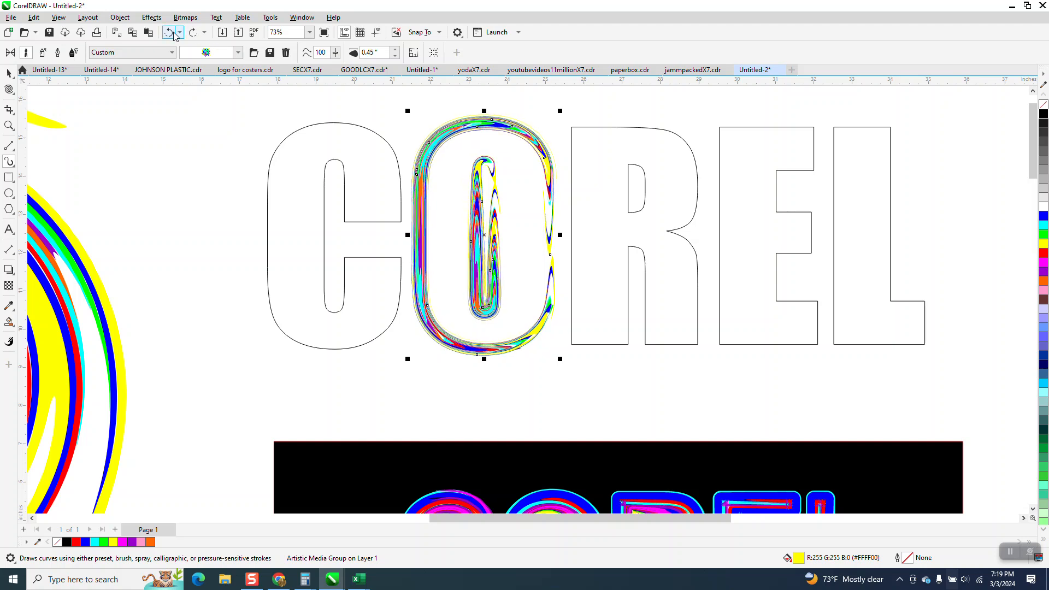
left_click(174, 35)
left_click(172, 35)
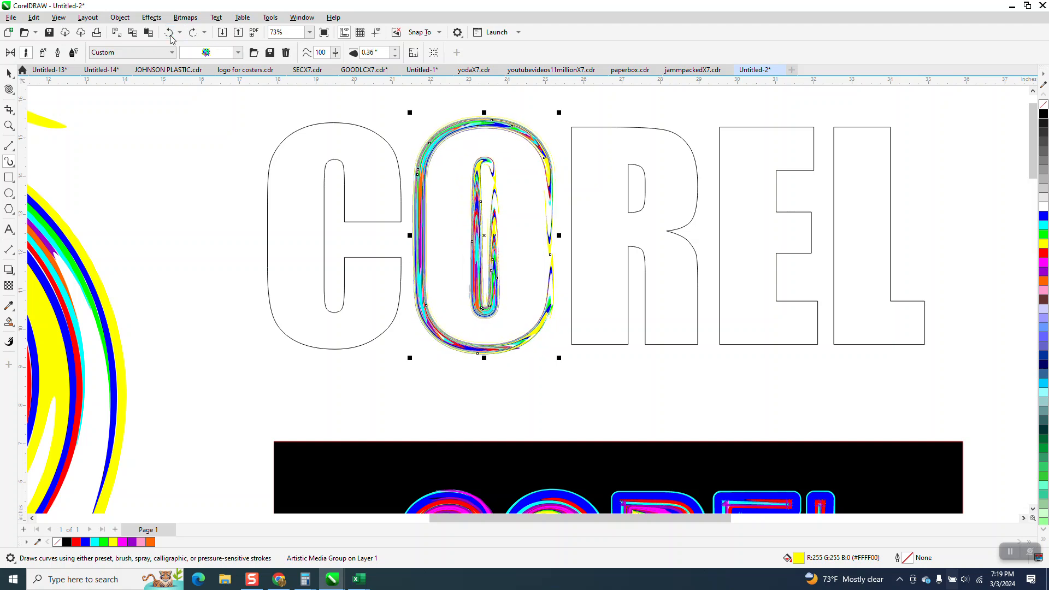
left_click(171, 36)
left_click(170, 32)
left_click(170, 33)
left_click(170, 33)
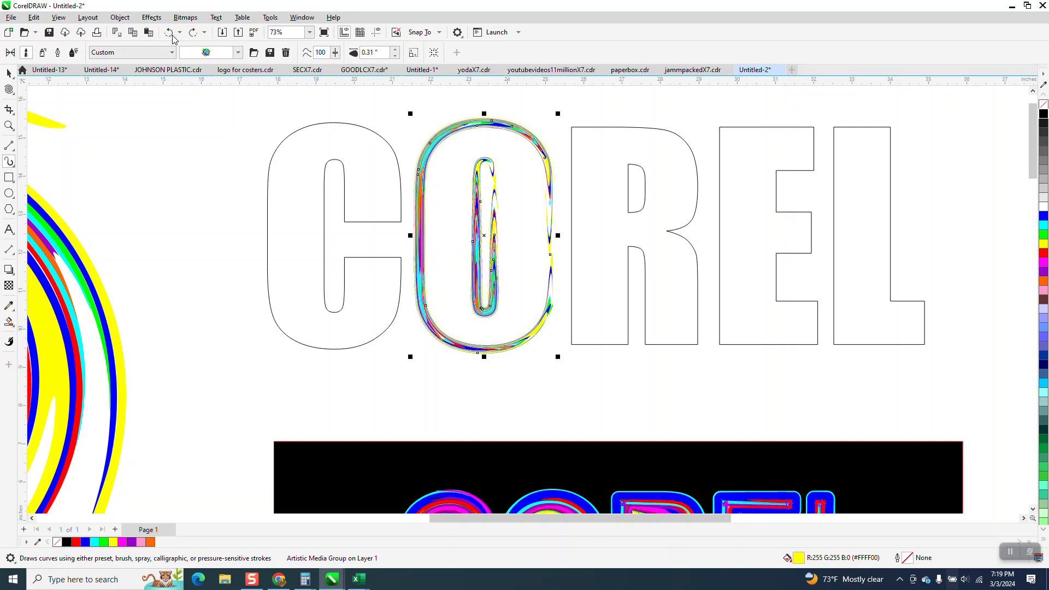
left_click(171, 33)
- Try the swirl brush on the outlined letter C with a 0.3-inch stroke width, and undo it
scroll(467, 203, "down", 2)
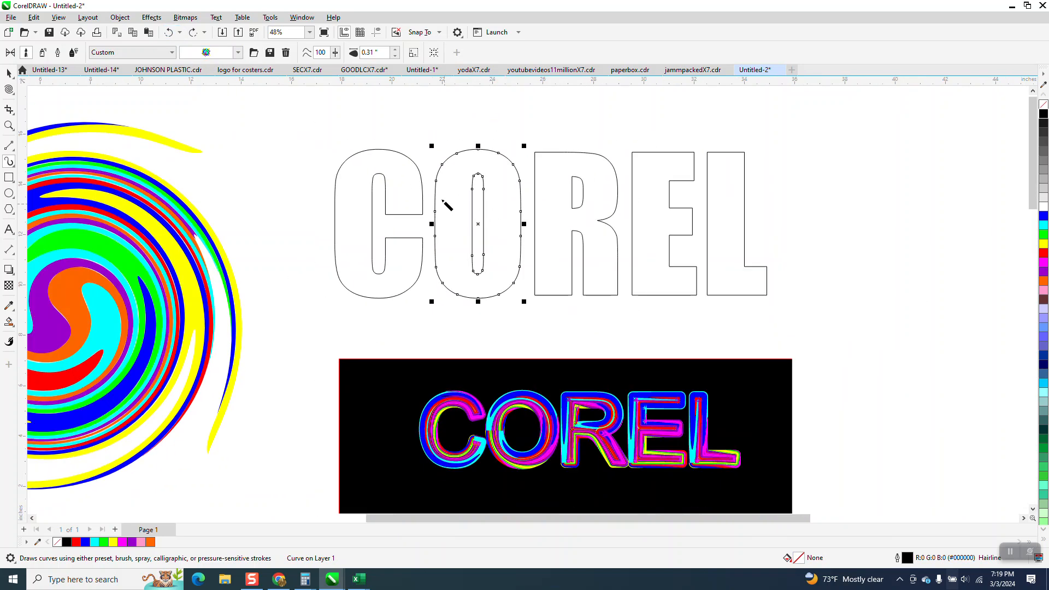
left_click(423, 195)
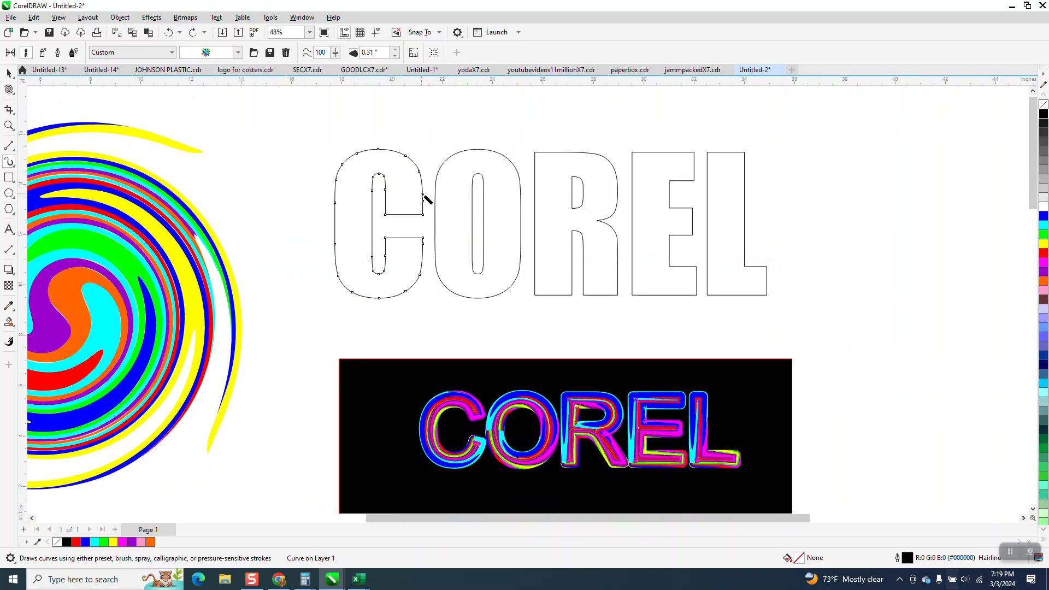
left_click(395, 55)
left_click(169, 33)
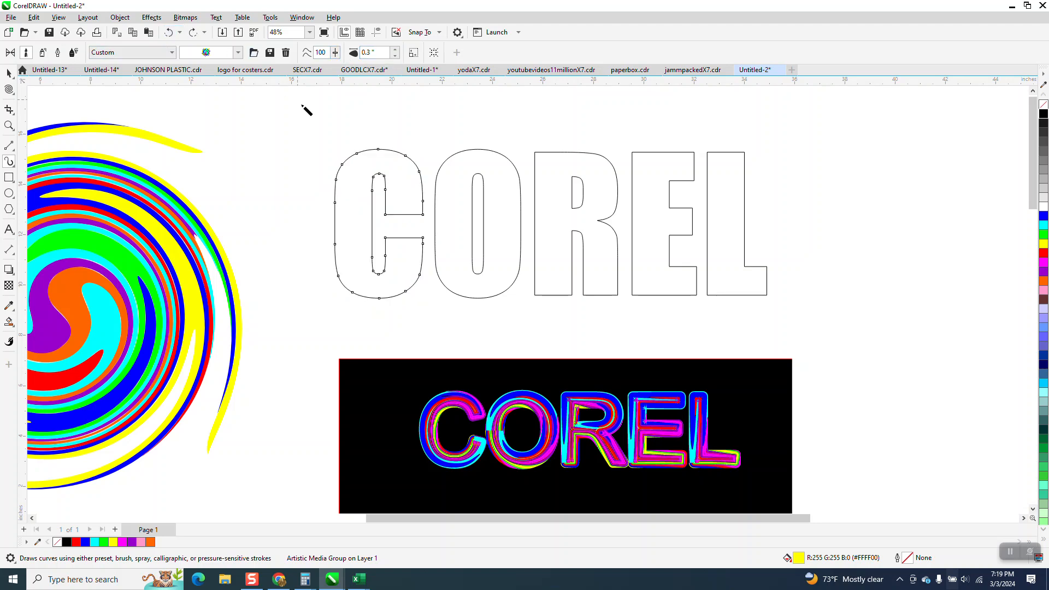
- Move the swirl group up and slightly right, centring it at about X 8.2, Y 12.2 inches
scroll(345, 164, "down", 1)
left_click(8, 72)
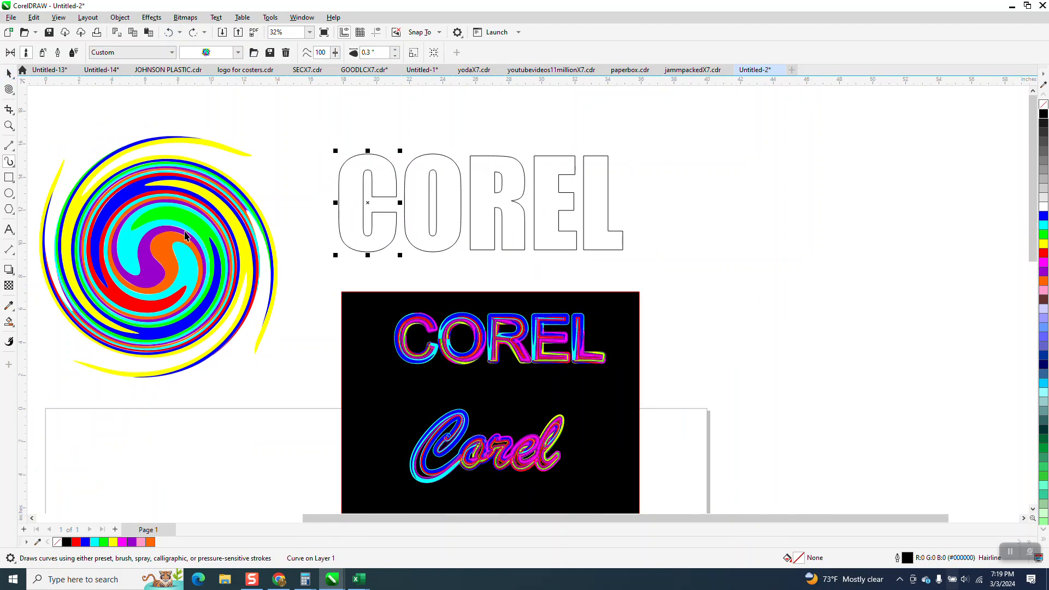
left_click_drag(165, 263, 184, 215)
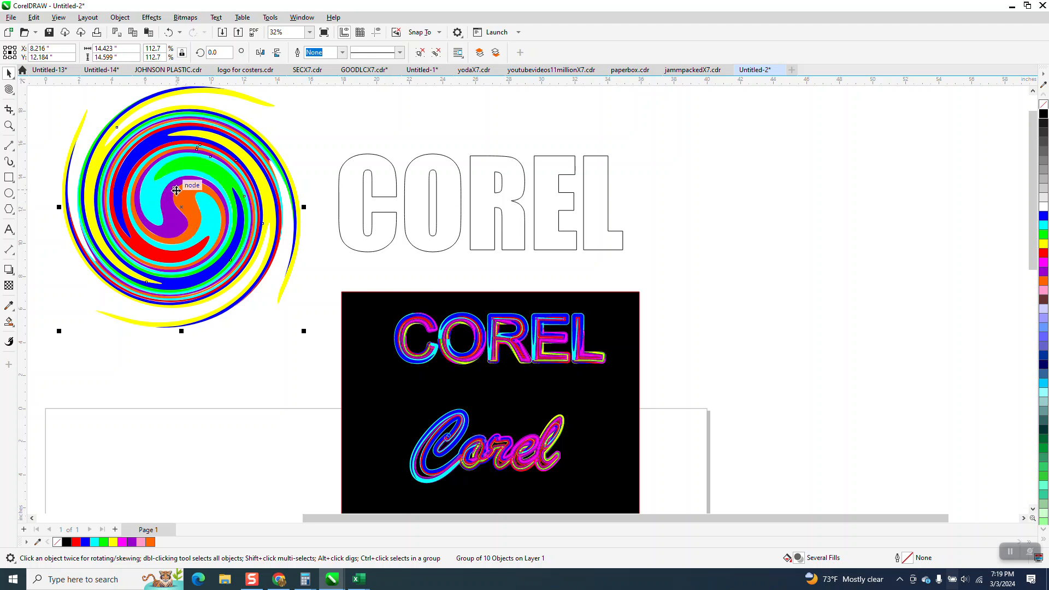
- Draw a small square to the right of the outlined COREL letters and set its size to 1 by 1 inch
left_click(9, 177)
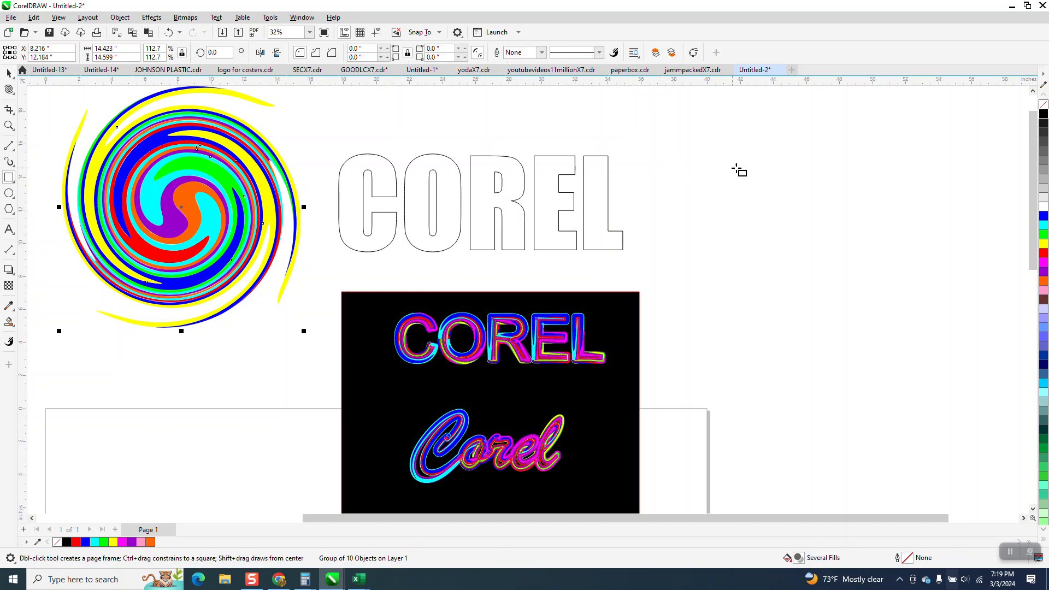
left_click_drag(742, 167, 715, 194)
double_click(107, 49)
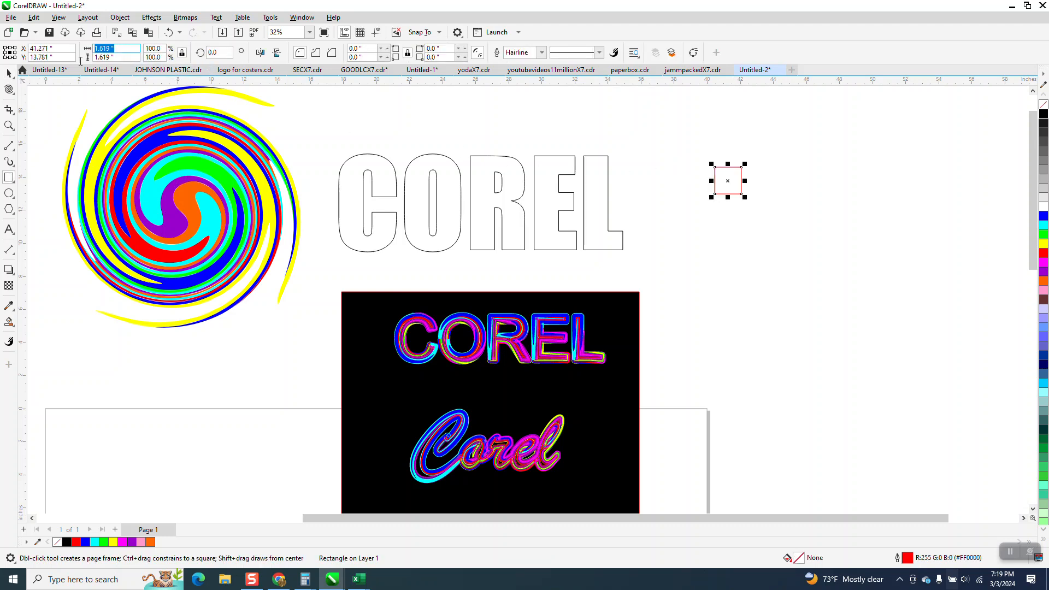
type("1")
key("Return")
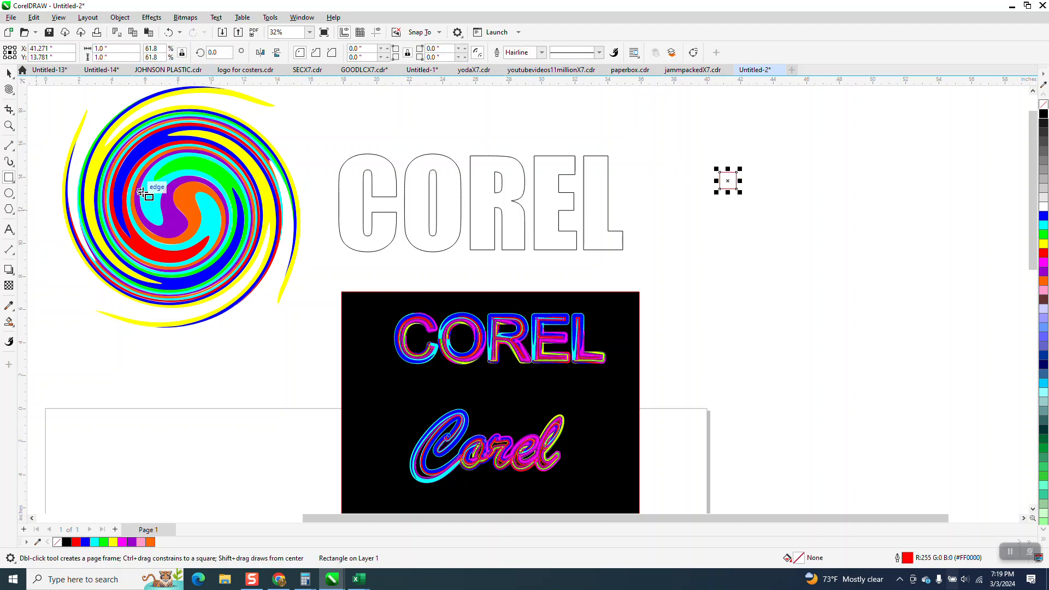
- Duplicate the 1-inch square seven times horizontally to make a row of eight adjoining squares
left_click(10, 74)
left_click(340, 97)
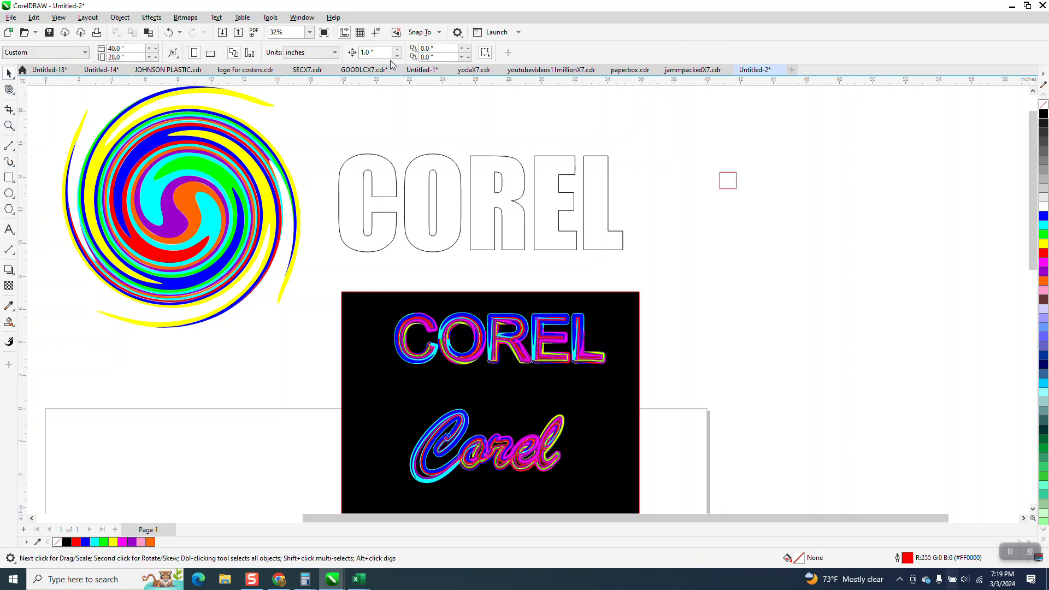
double_click(371, 55)
left_click(724, 177)
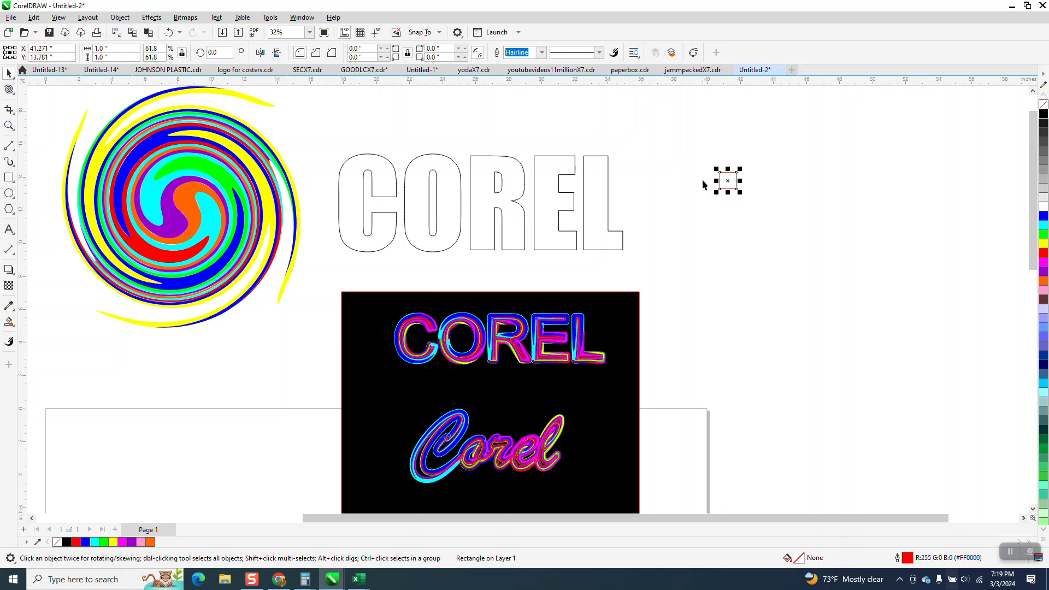
key("ctrl+d")
key("ctrl+d")
key("ctrl+d")
key("ctrl+d")
key("ctrl+d")
key("ctrl+d")
key("ctrl+d")
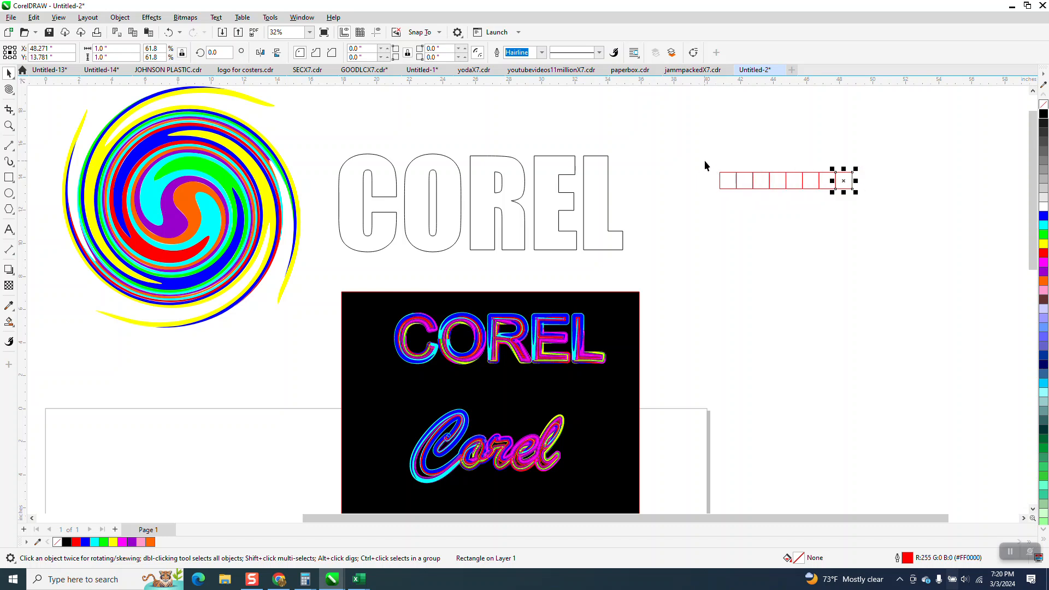
- Copy the row of eight squares downward to make three stacked, aligned rows
left_click_drag(705, 161, 881, 222)
key("ctrl+d")
key("Down")
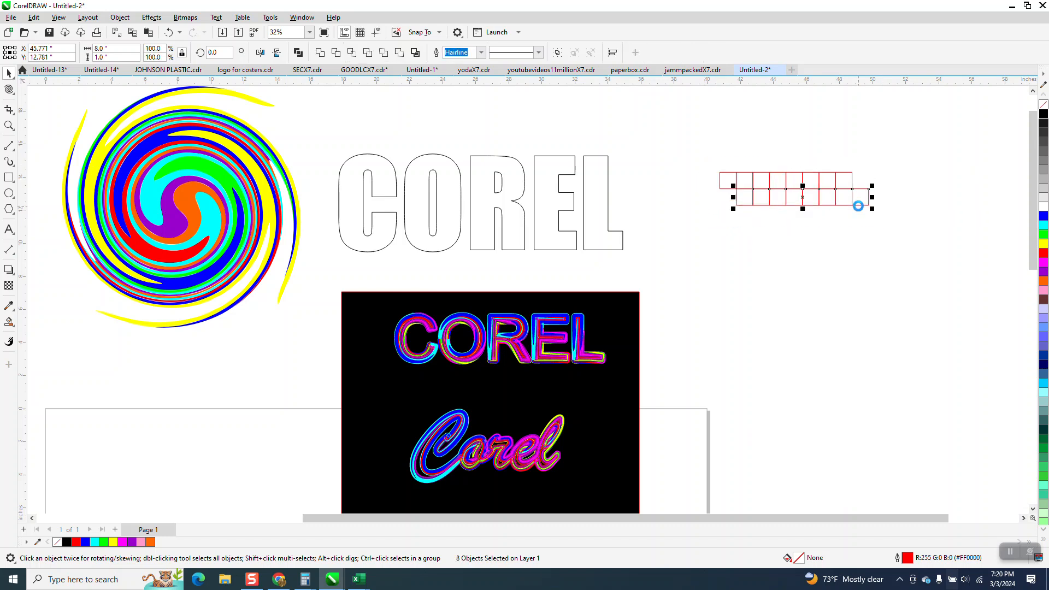
key("Left")
key("ctrl+f")
key("Down")
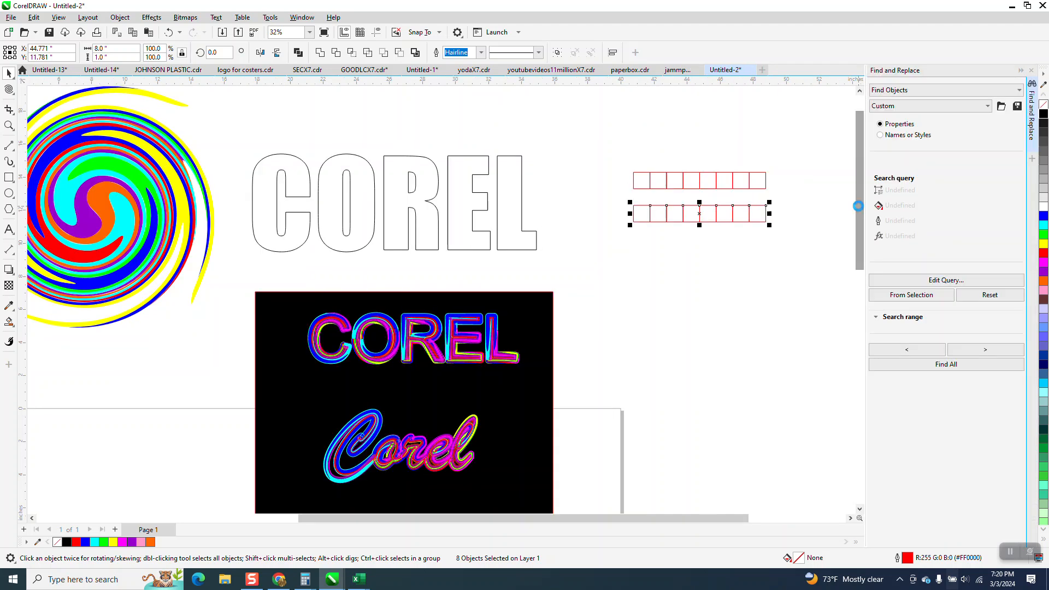
key("KP_Add")
key("Up")
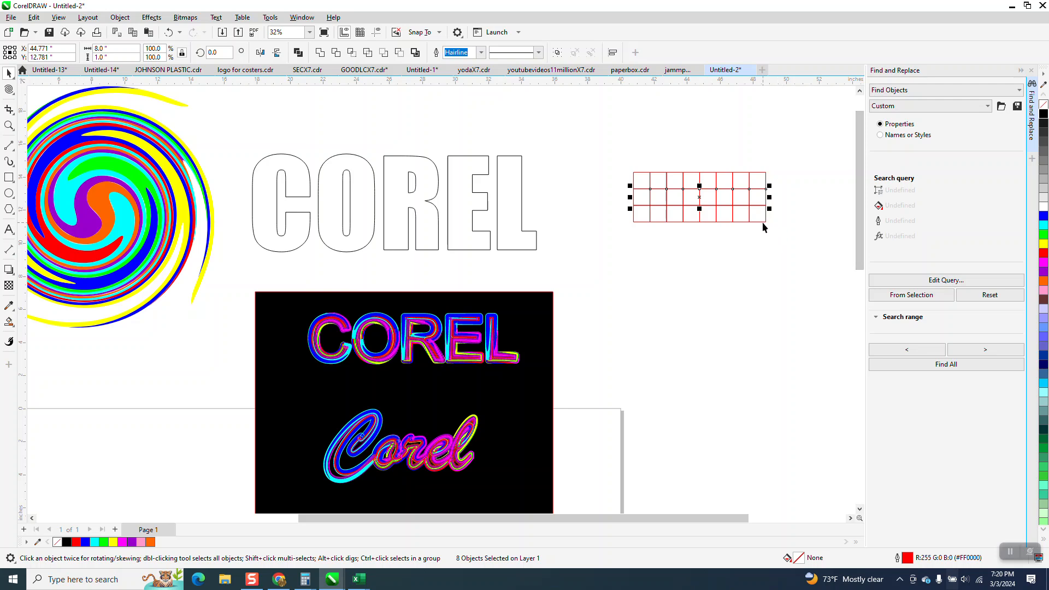
- Duplicate the lowest row of squares downward four times to extend the grid to seven rows
left_click_drag(622, 203, 802, 236)
key("KP_Add")
key("Down")
key("KP_Add")
key("Down")
key("KP_Add")
key("Down")
key("KP_Add")
key("Down")
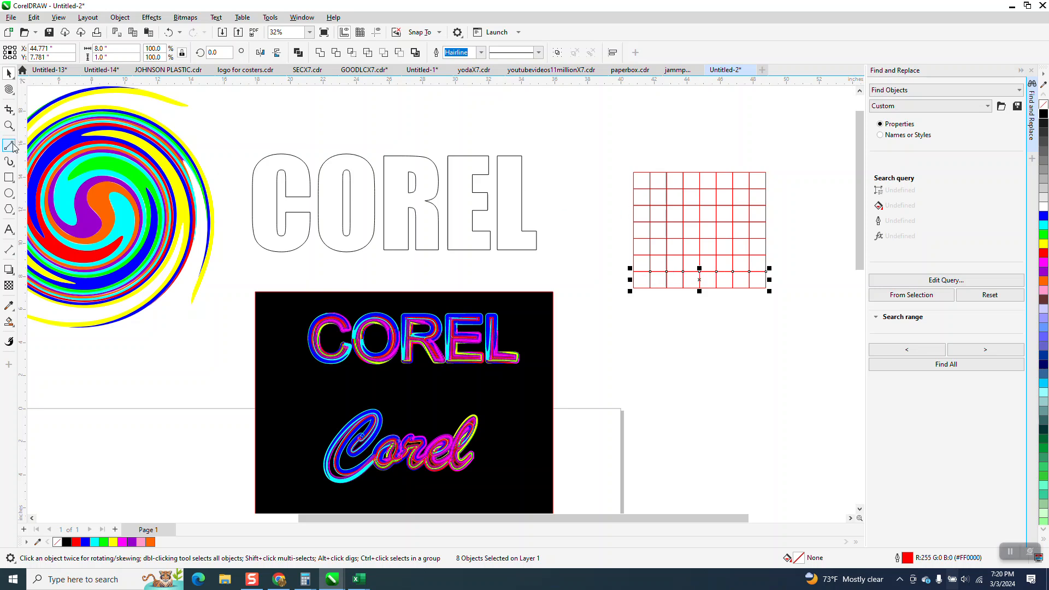
- Fill the square in the first row and first column of the grid with blue
left_click(9, 126)
left_click_drag(638, 208, 815, 315)
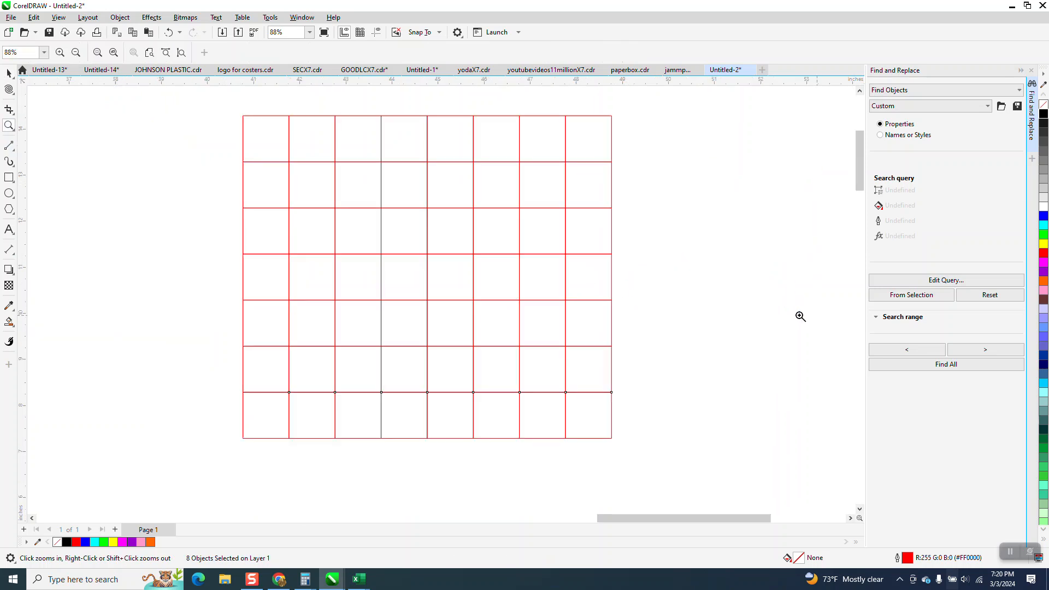
left_click(9, 73)
left_click(65, 111)
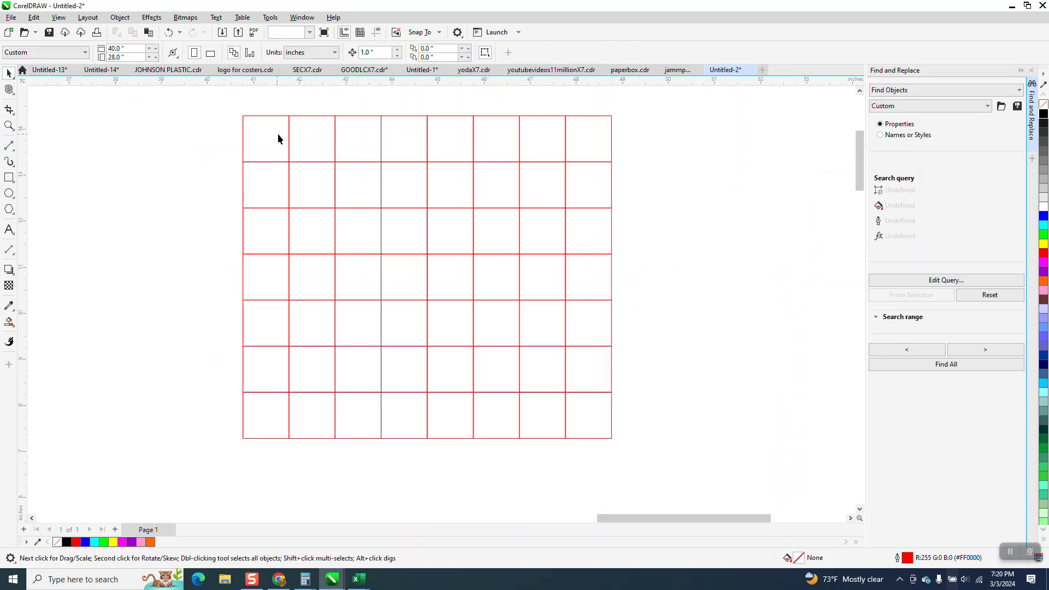
left_click(278, 139)
left_click(1044, 216)
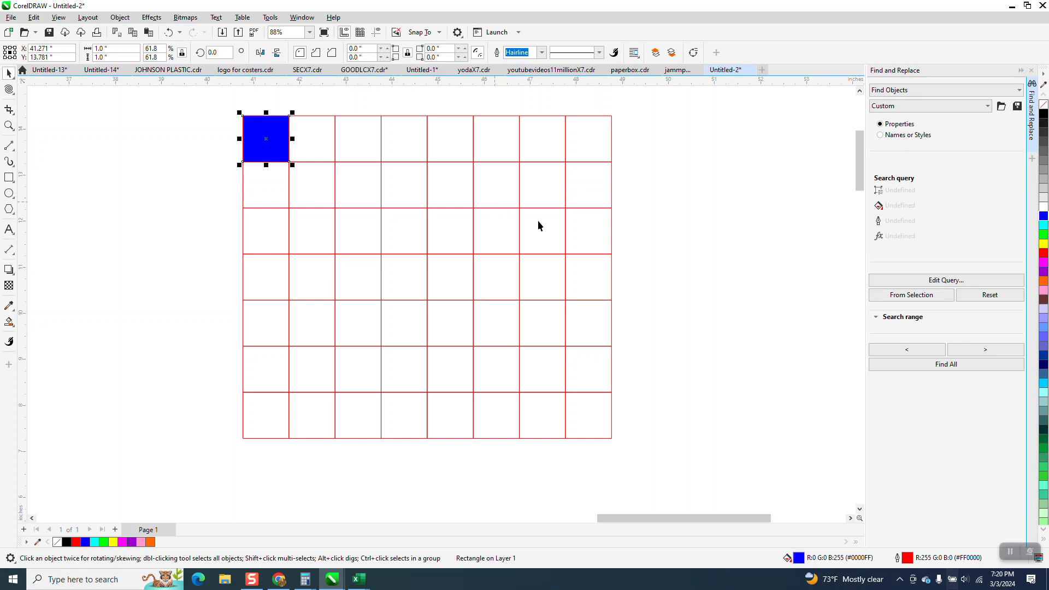
- Use Smart Fill in blue on four more squares: row 2 column 6, row 3 column 3, row 5 column 7, row 6 column 4
left_click(8, 322)
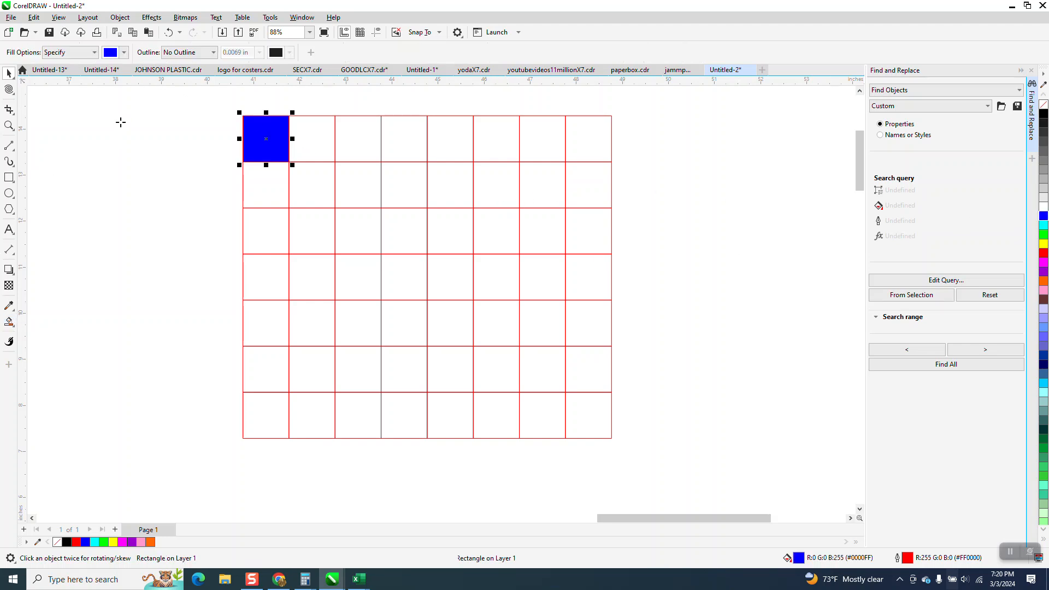
left_click(360, 229)
left_click(509, 193)
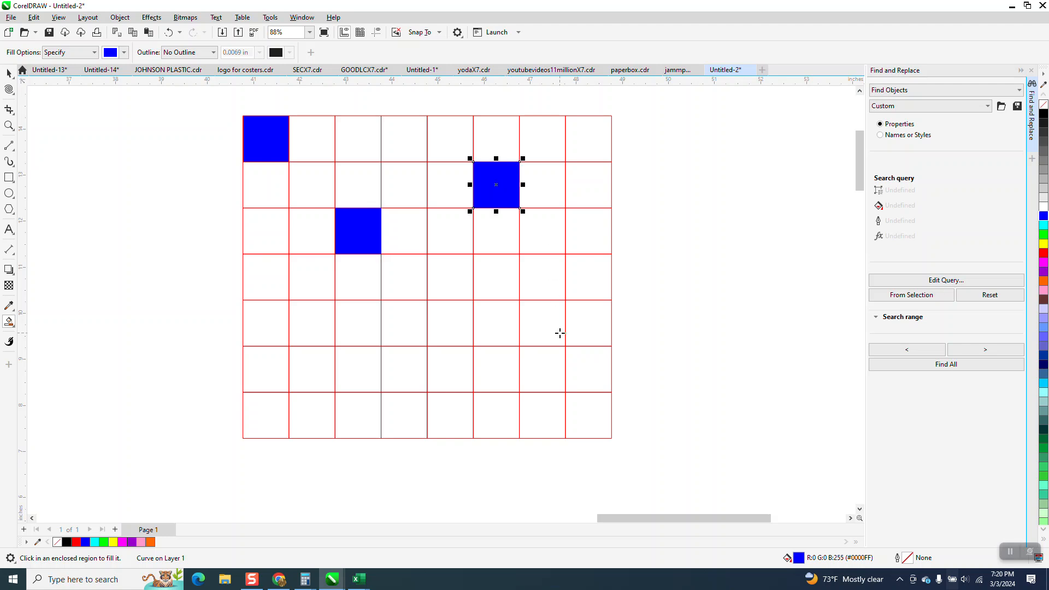
left_click(559, 332)
left_click(400, 386)
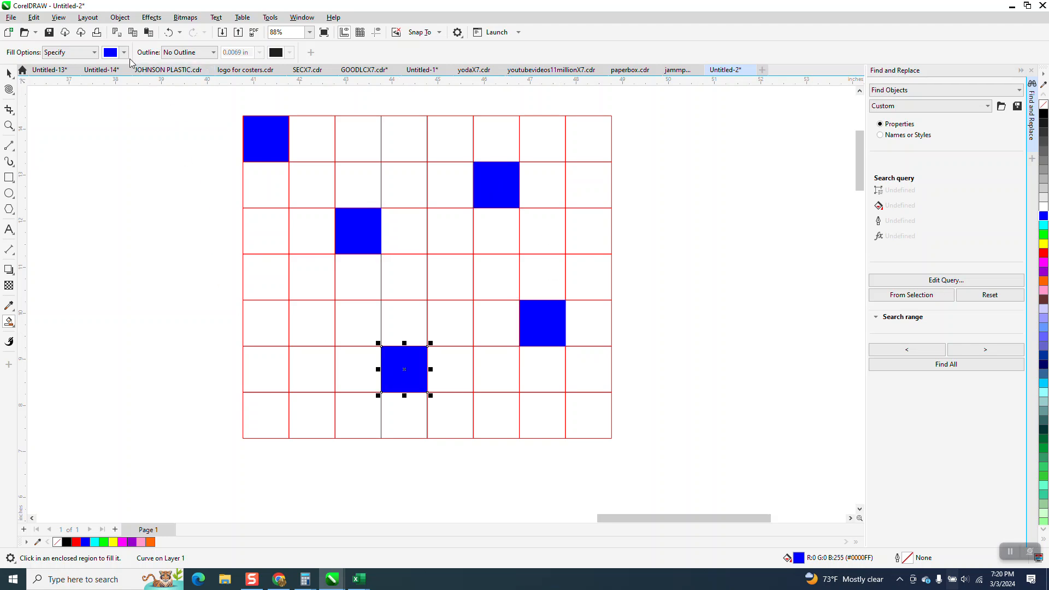
- Smart-fill six squares cyan: row 2 columns 2 and 8, row 4 columns 4 and 8, row 6 column 2, row 7 column 6
left_click(124, 52)
left_click(176, 127)
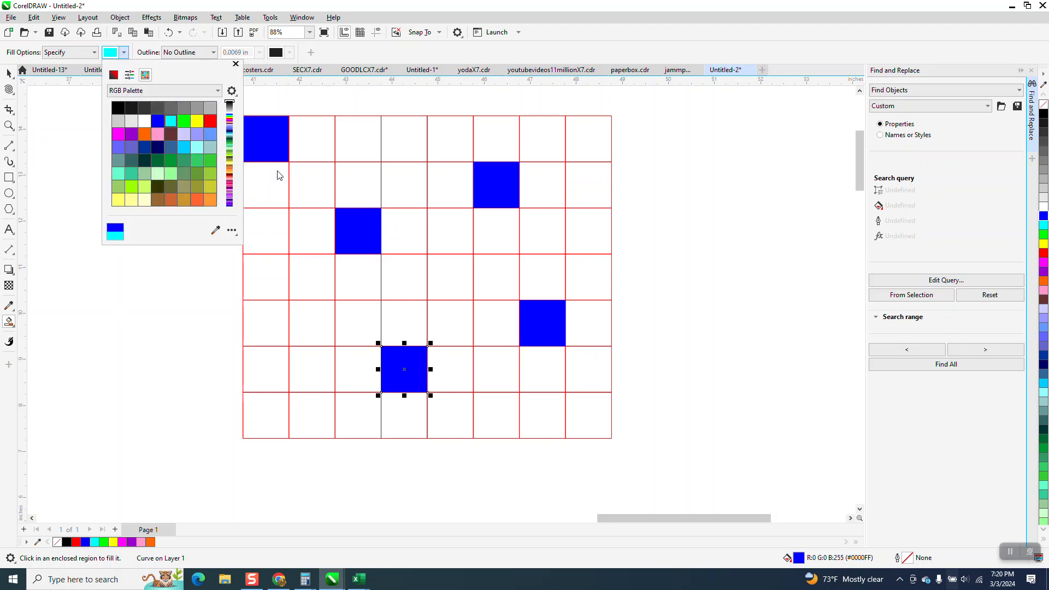
left_click(323, 194)
left_click(391, 268)
left_click(319, 385)
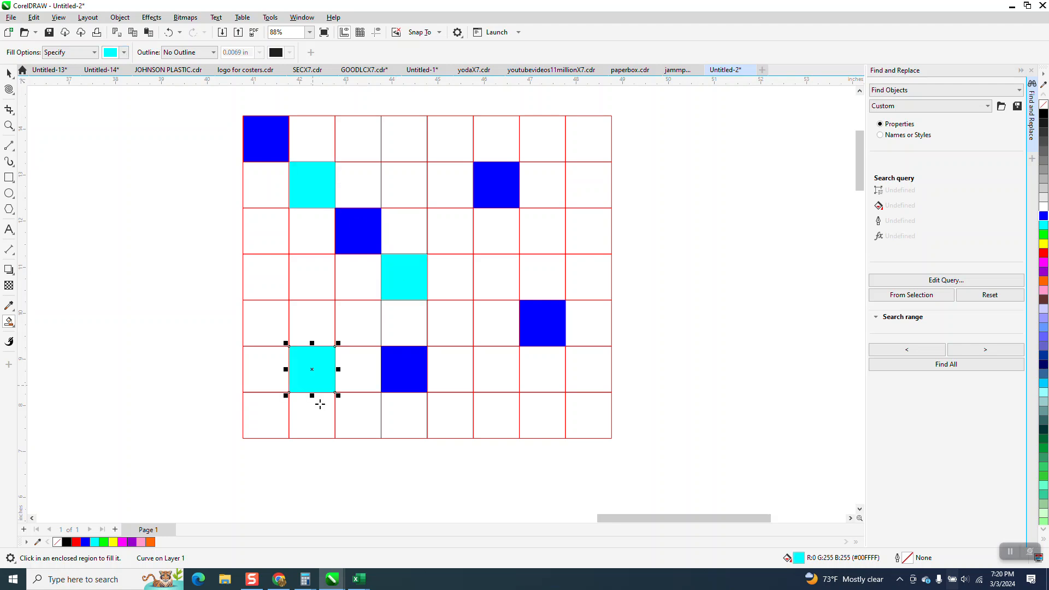
left_click(498, 424)
left_click(586, 277)
left_click(596, 173)
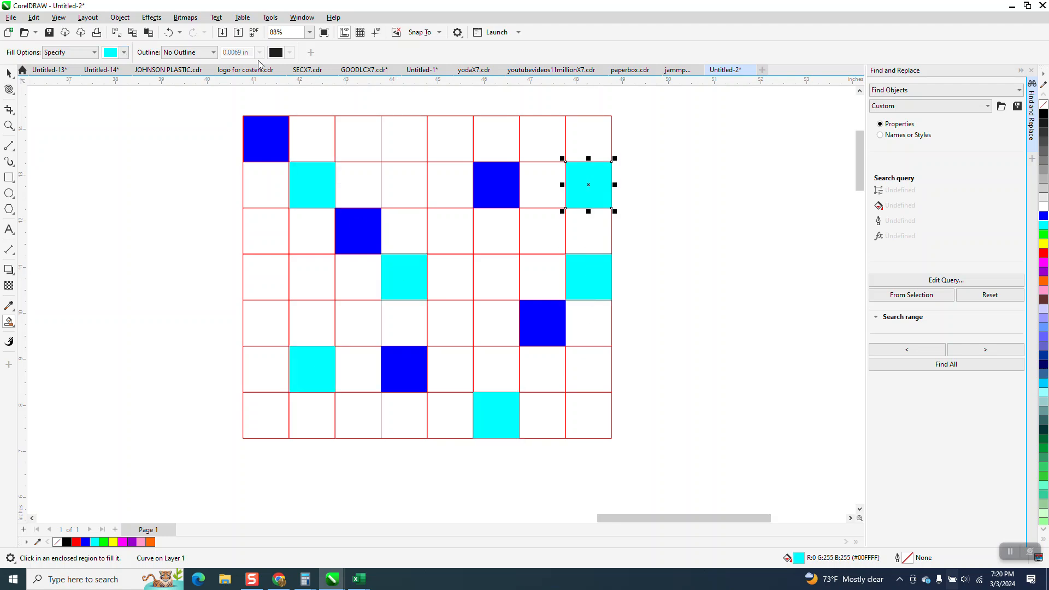
- Smart-fill seven scattered empty squares green, including columns 6 and 8 of the first row and column 1 of row five
left_click(125, 53)
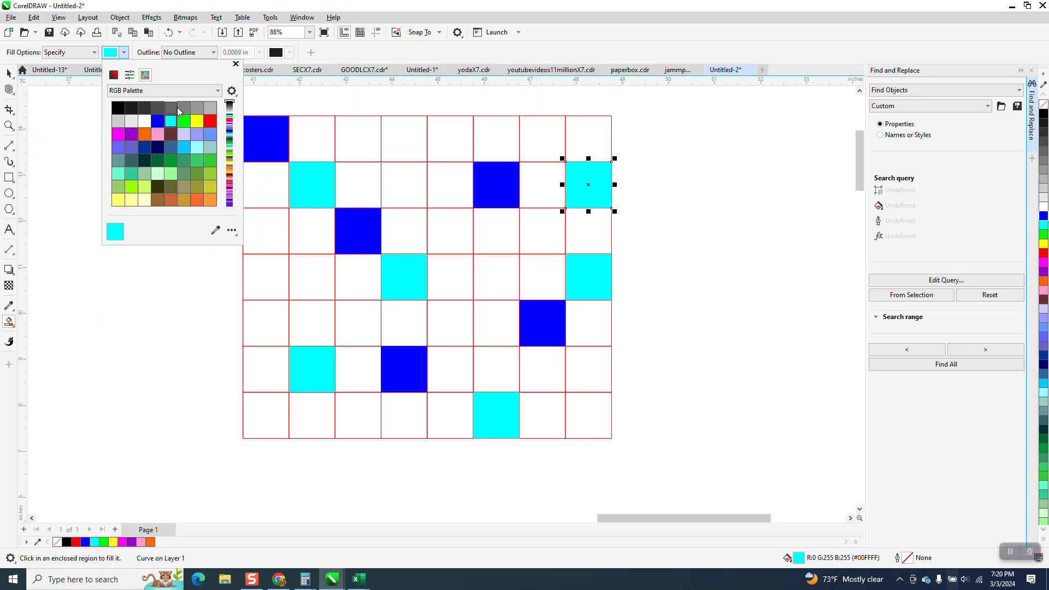
left_click(186, 123)
left_click(365, 183)
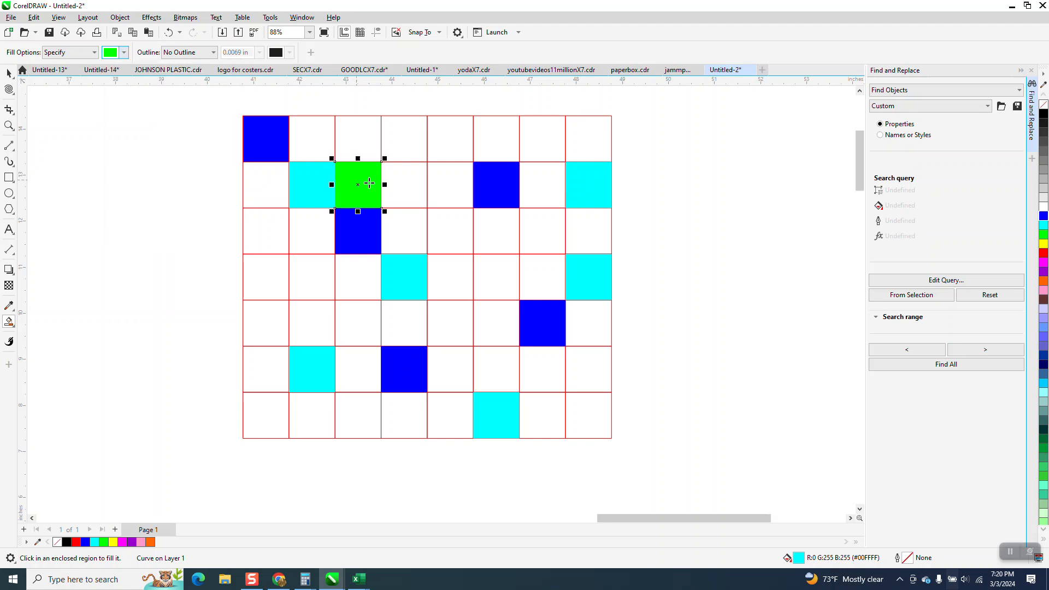
left_click(437, 221)
left_click(494, 148)
left_click(580, 150)
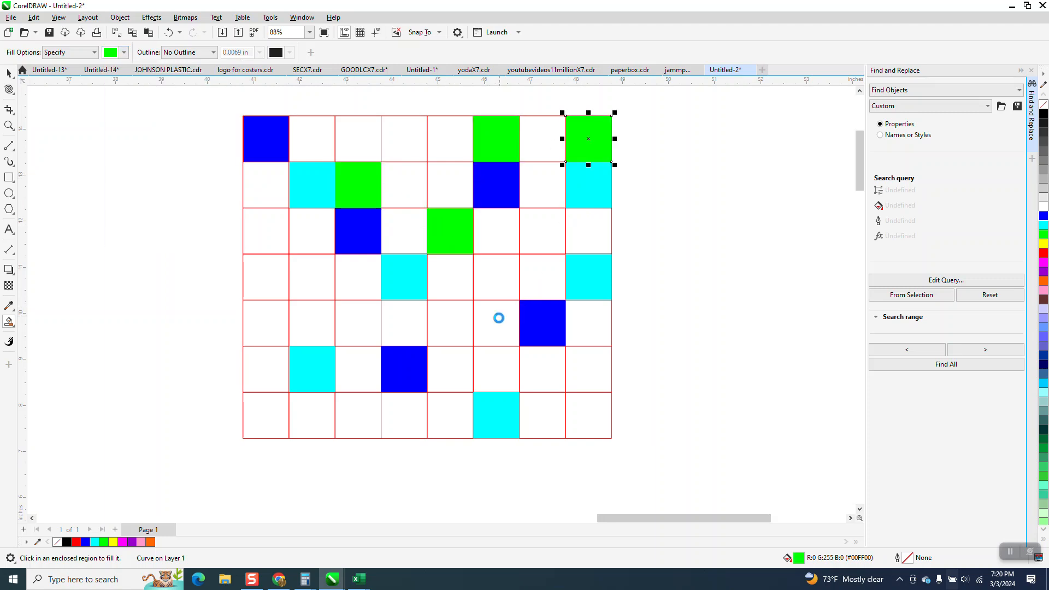
left_click(499, 317)
left_click(341, 416)
left_click(249, 323)
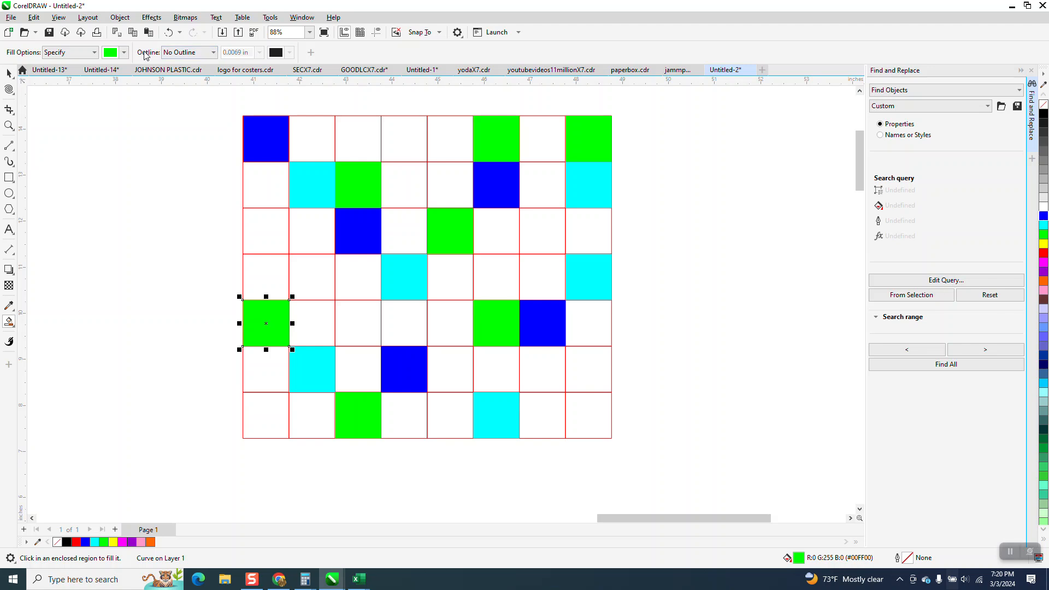
- Smart-fill seven scattered empty squares yellow, including the two adjoining the blue corner square and the last square of row seven
left_click(124, 52)
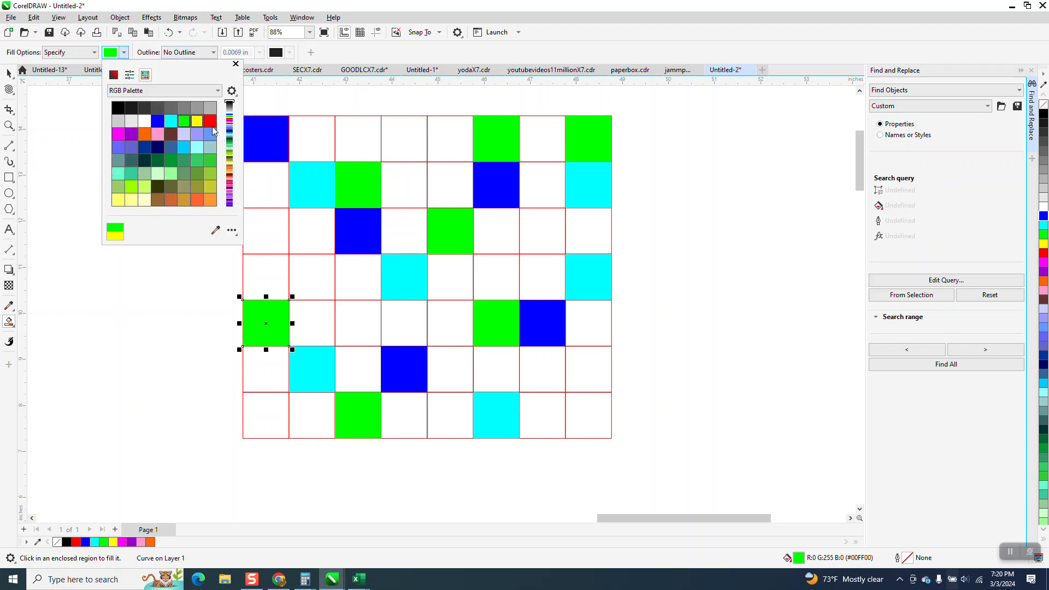
left_click(197, 121)
left_click(262, 184)
left_click(312, 142)
left_click(418, 243)
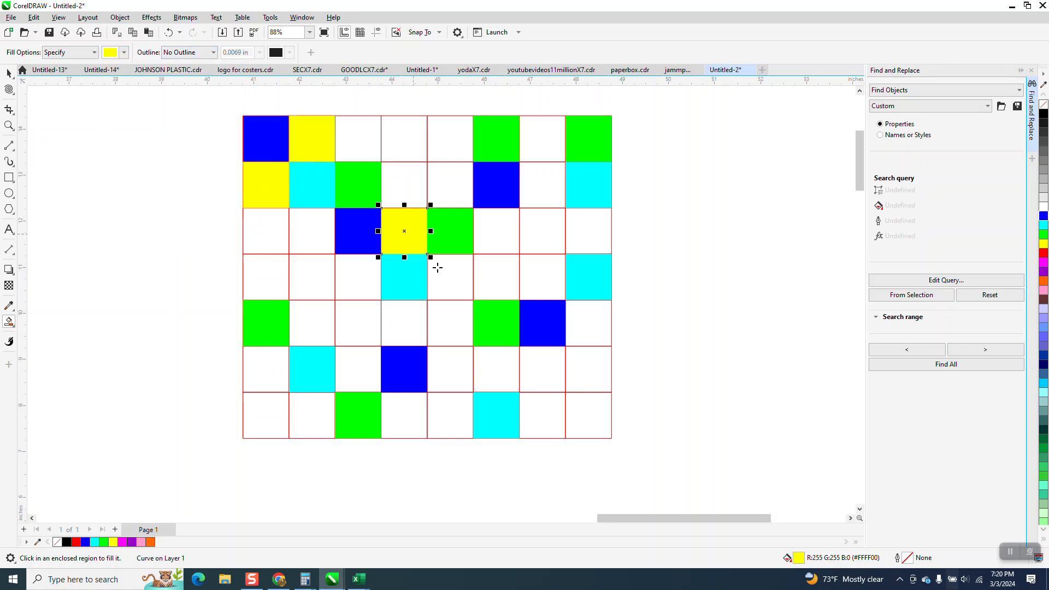
left_click(443, 276)
left_click(587, 415)
left_click(450, 374)
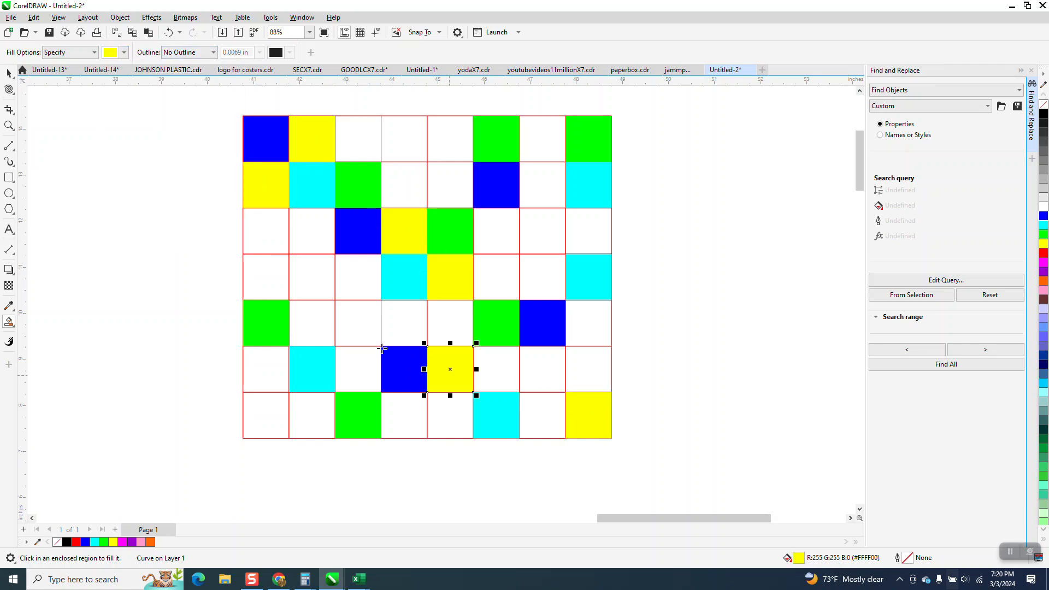
left_click(276, 280)
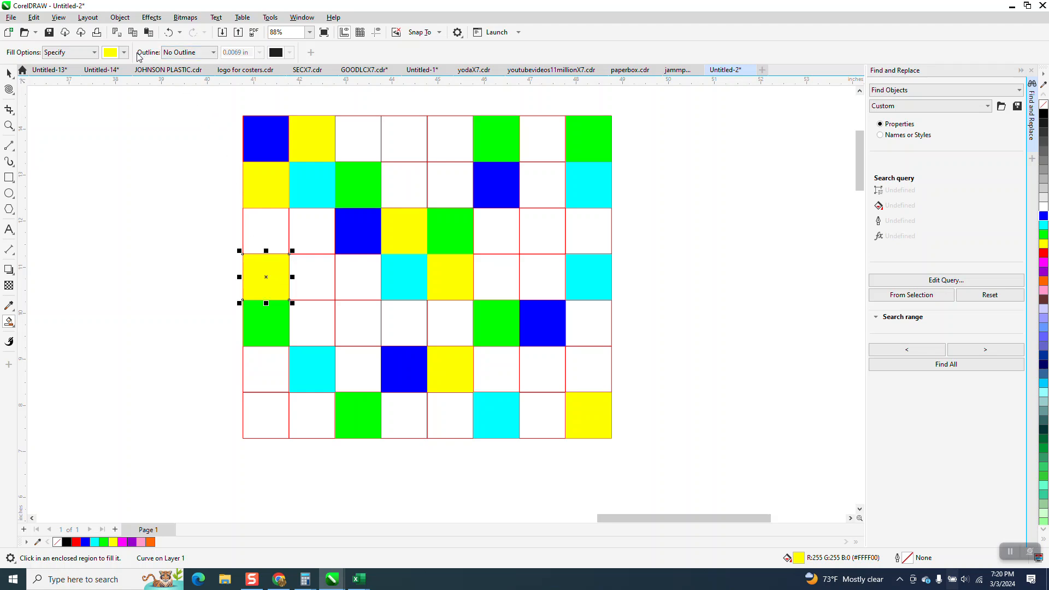
- Smart-fill five squares red: column 3 in rows 1 and 4, row 5 column 5, row 7 columns 1 and 7
left_click(124, 52)
left_click(210, 120)
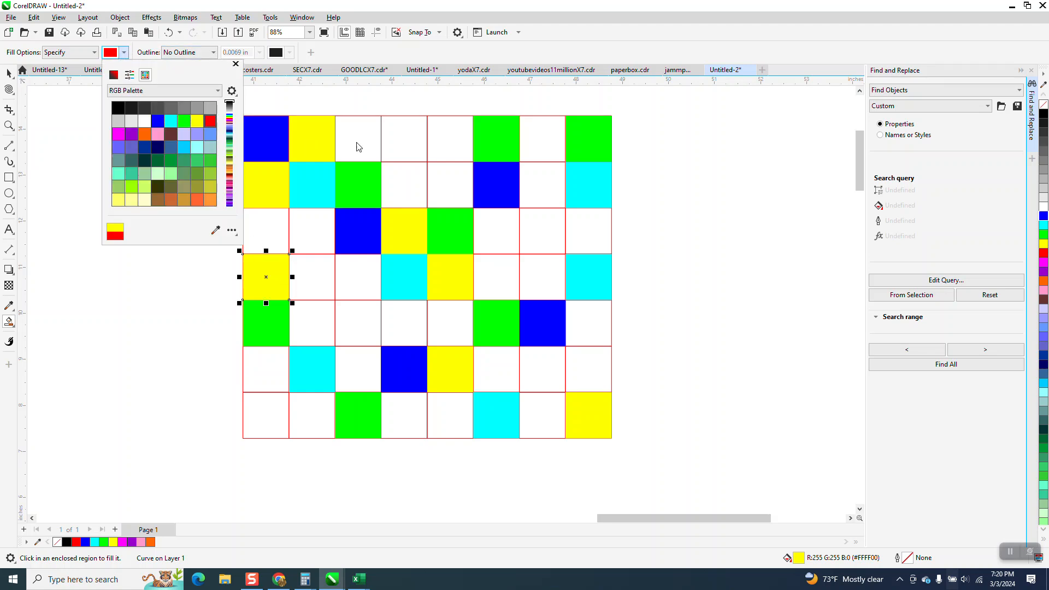
left_click(358, 143)
left_click(354, 278)
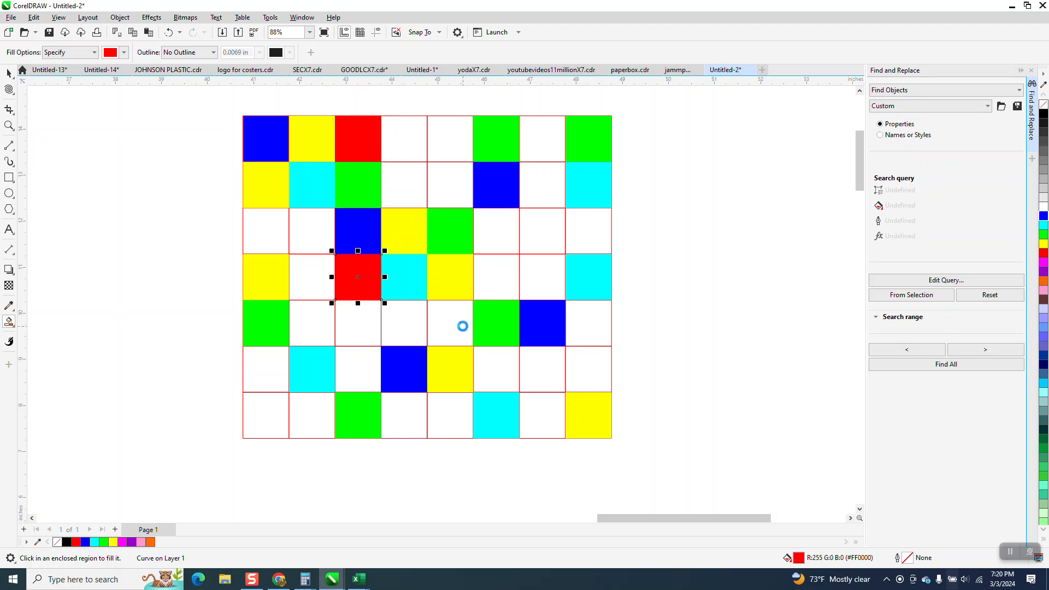
left_click(462, 326)
left_click(553, 407)
left_click(279, 404)
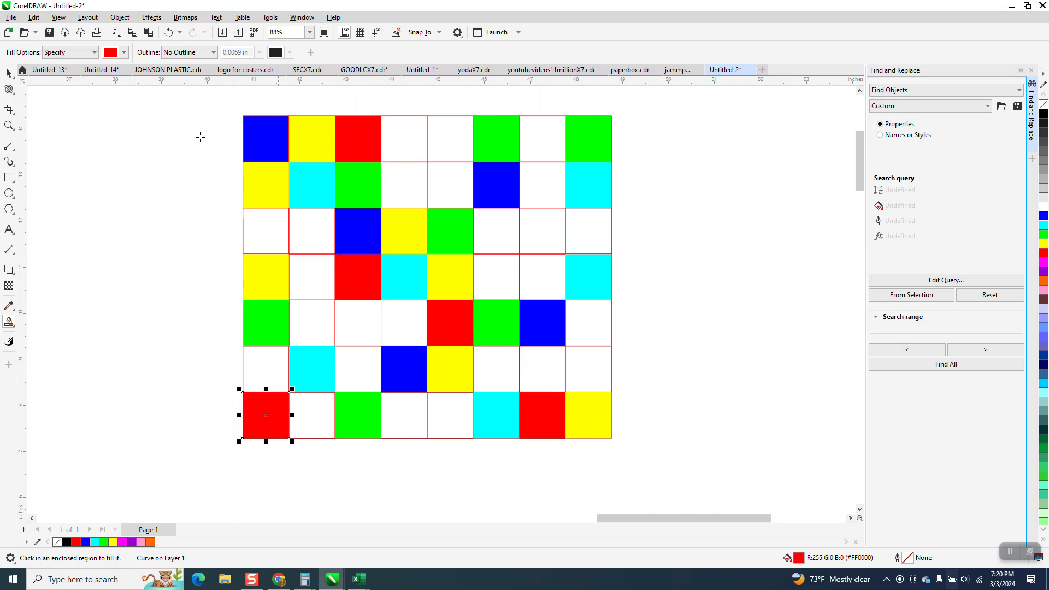
- Smart-fill nine scattered empty squares orange, including the first two adjoining squares of row three
left_click(125, 53)
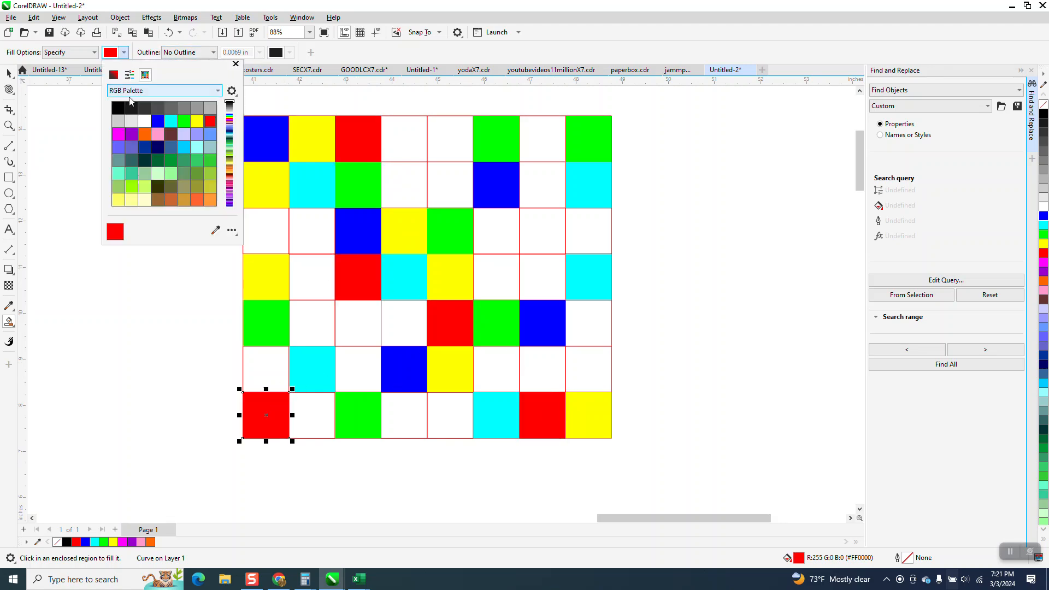
left_click(155, 131)
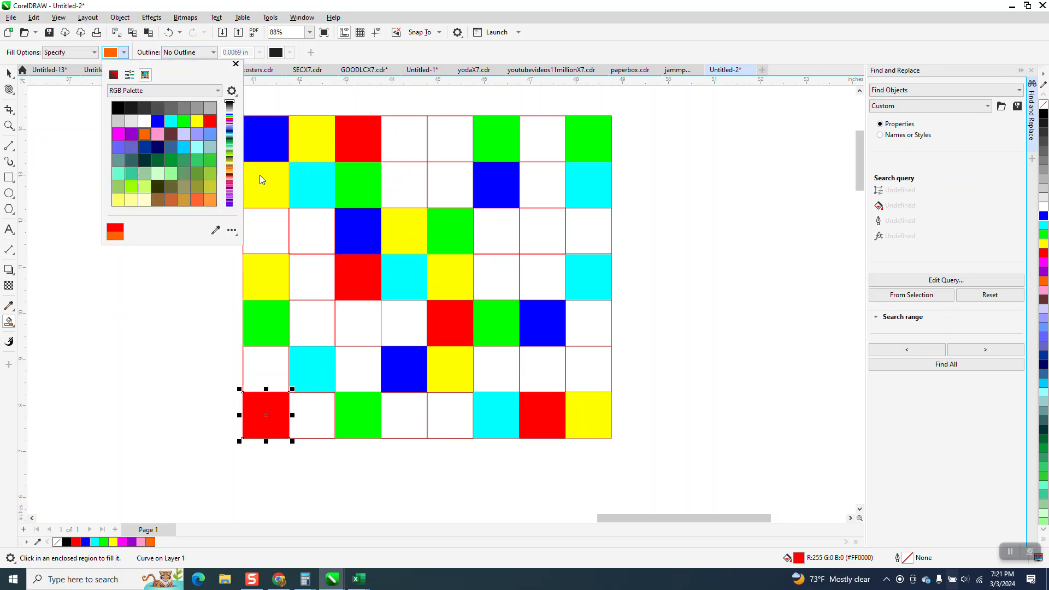
left_click(276, 219)
left_click(302, 224)
left_click(447, 173)
left_click(546, 134)
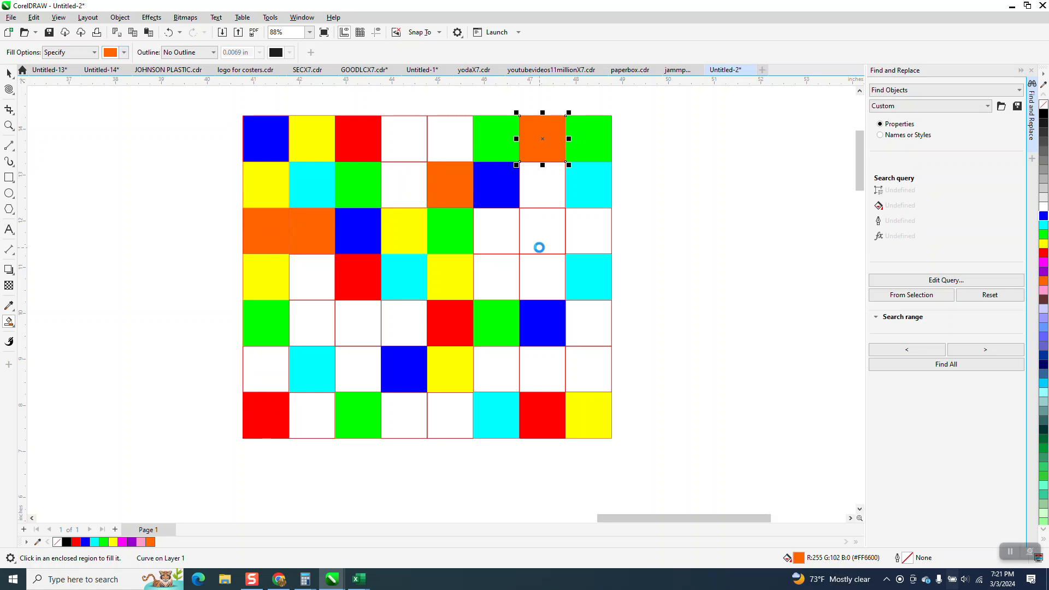
left_click(540, 248)
left_click(323, 307)
left_click(452, 416)
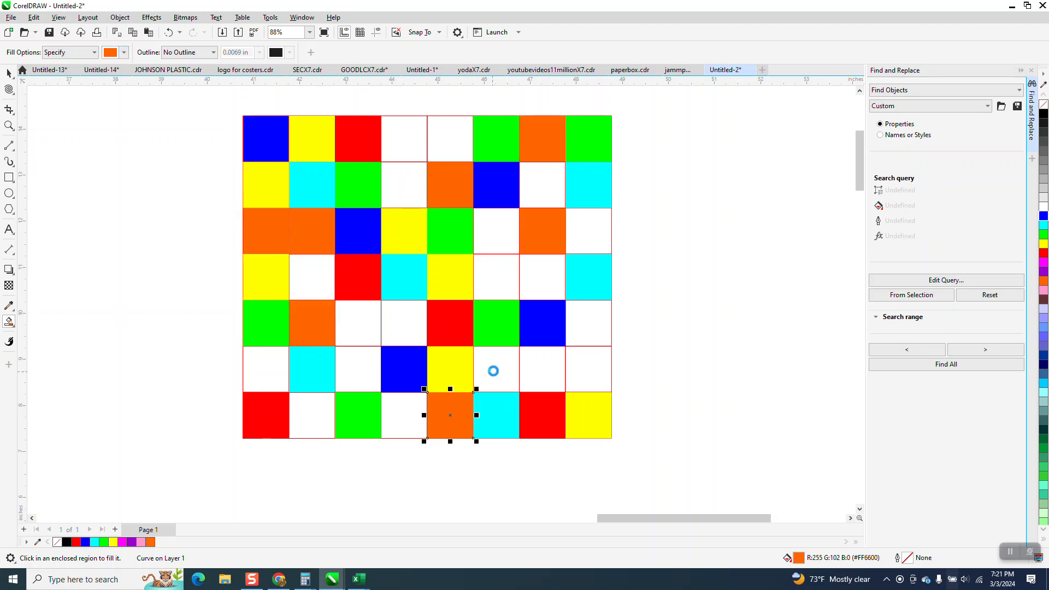
left_click(494, 370)
left_click(587, 328)
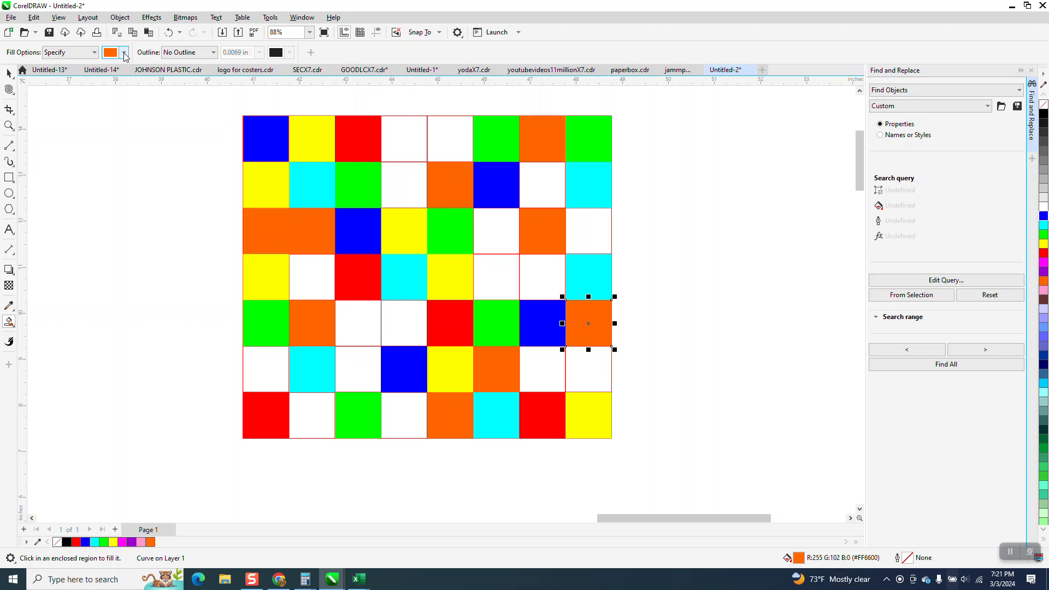
- Smart-fill seven scattered empty squares purple, including the adjoining squares in columns 3 and 4 of row five
left_click(125, 57)
left_click(134, 141)
left_click(400, 139)
left_click(494, 285)
left_click(404, 329)
left_click(357, 330)
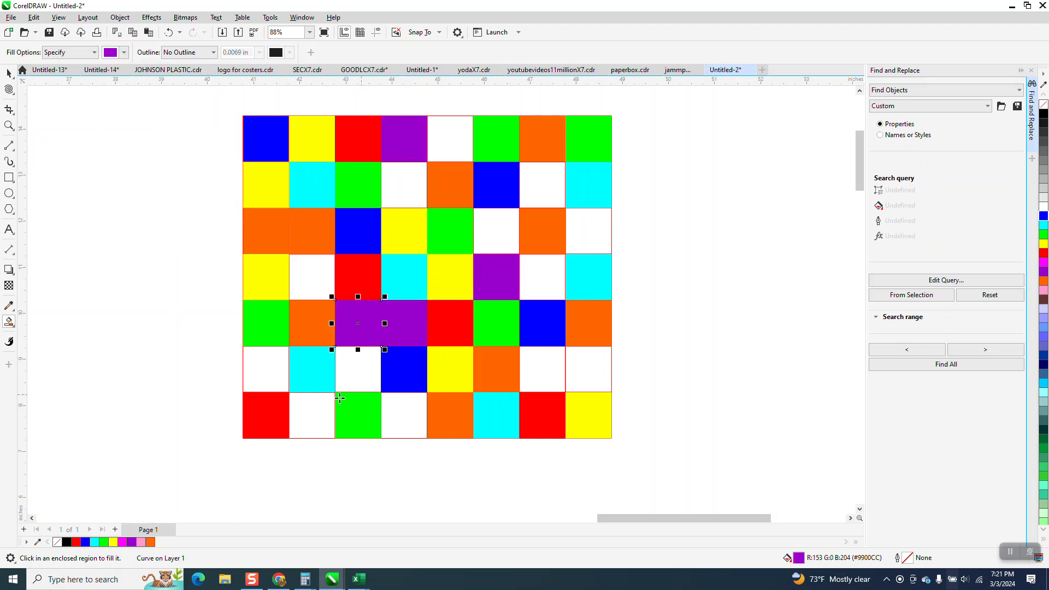
left_click(312, 407)
left_click(571, 363)
left_click(541, 191)
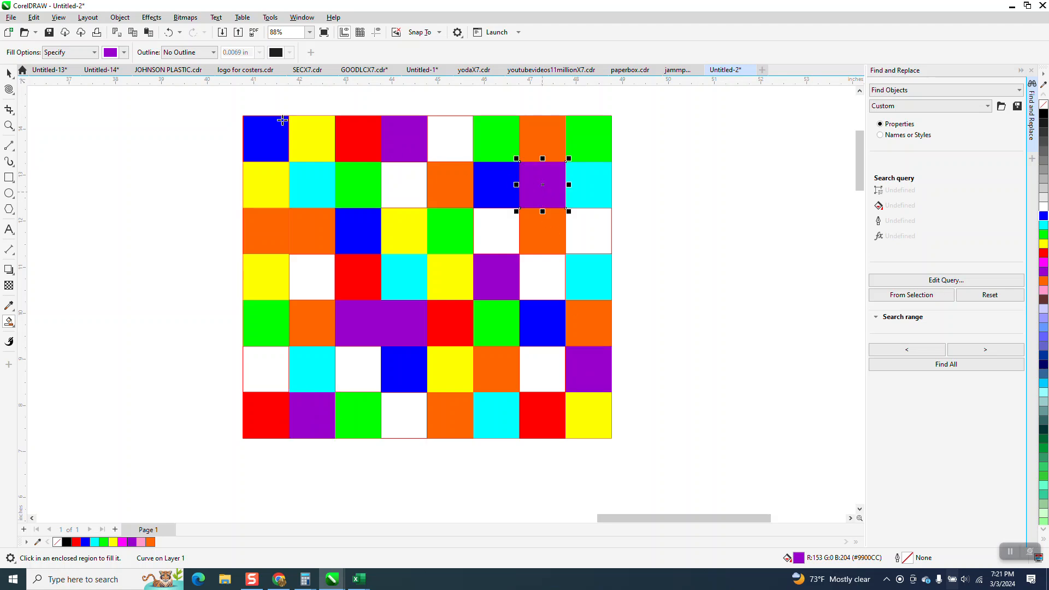
- Smart-fill the remaining empty squares magenta, except the first square of row six
left_click(124, 52)
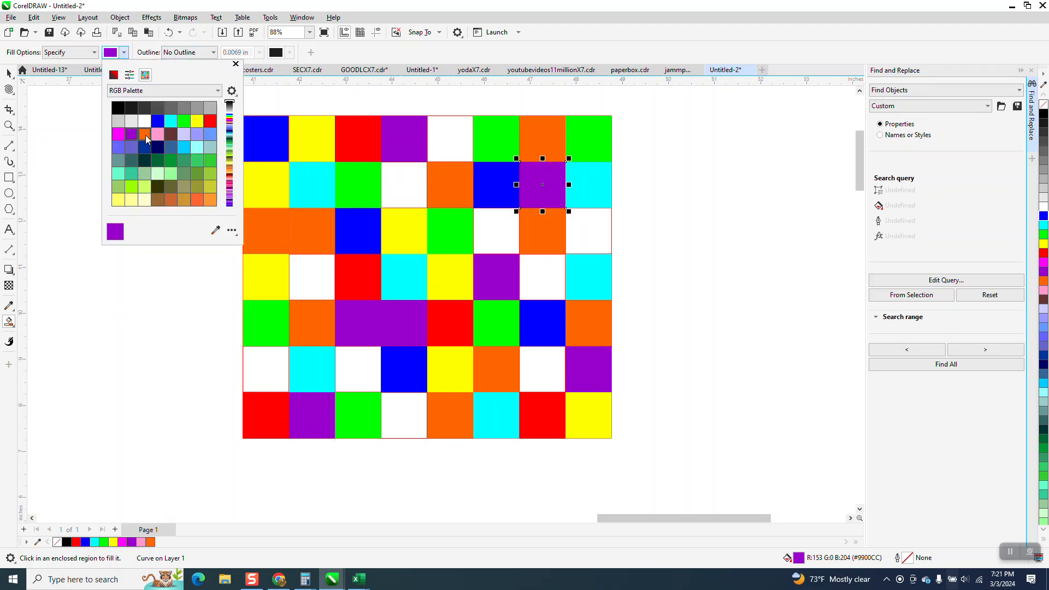
left_click(118, 134)
left_click(412, 183)
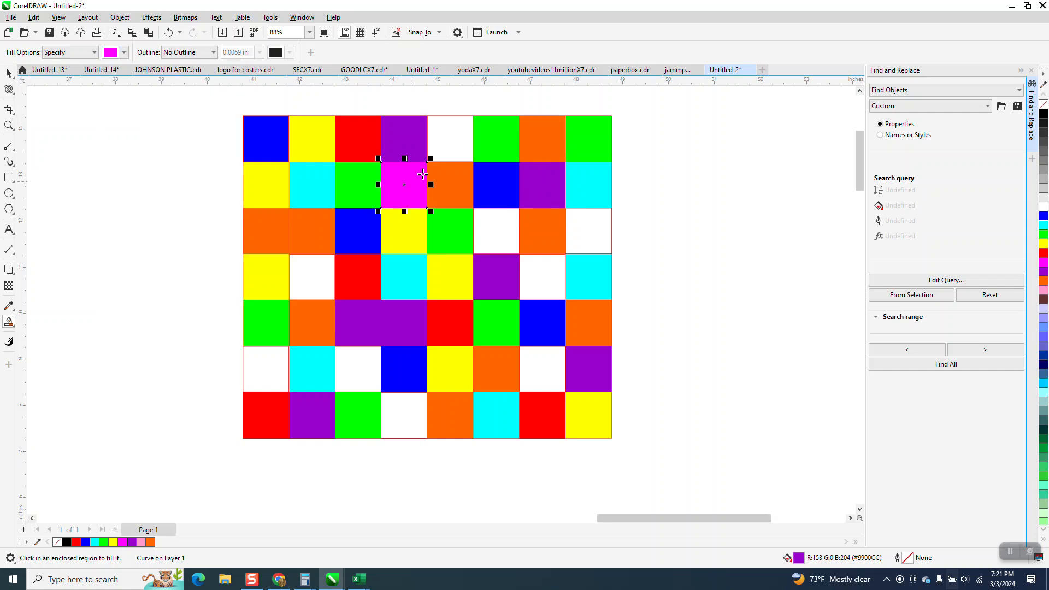
left_click(452, 135)
left_click(578, 232)
left_click(549, 377)
left_click(536, 282)
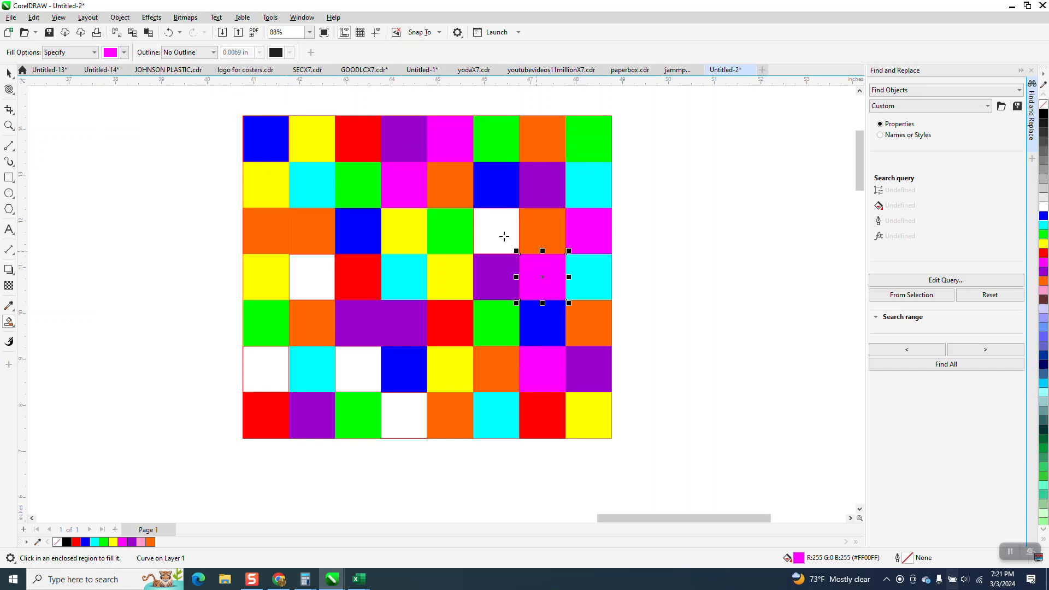
left_click(500, 238)
left_click(373, 363)
left_click(310, 289)
left_click(414, 405)
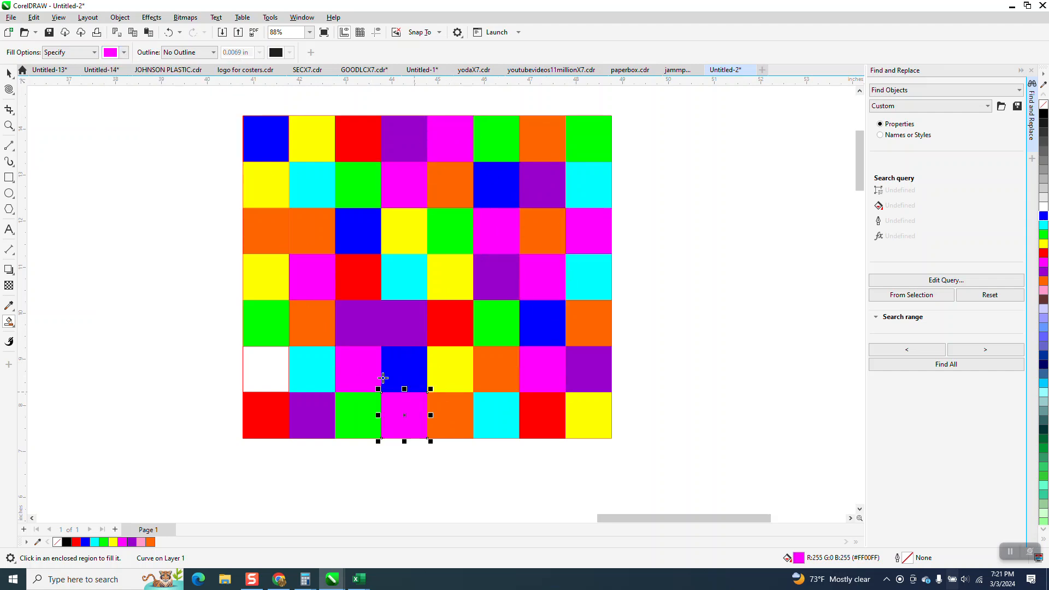
- Remove the outlines from all objects of the coloured grid and group them
left_click(9, 73)
left_click_drag(187, 90, 642, 447)
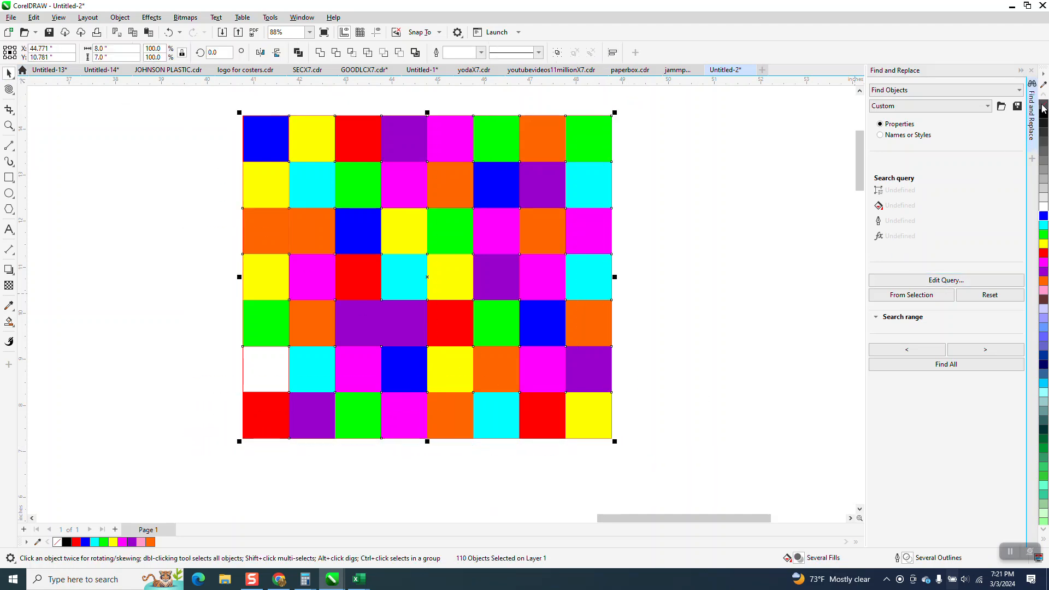
left_click(120, 17)
mouse_move(142, 207)
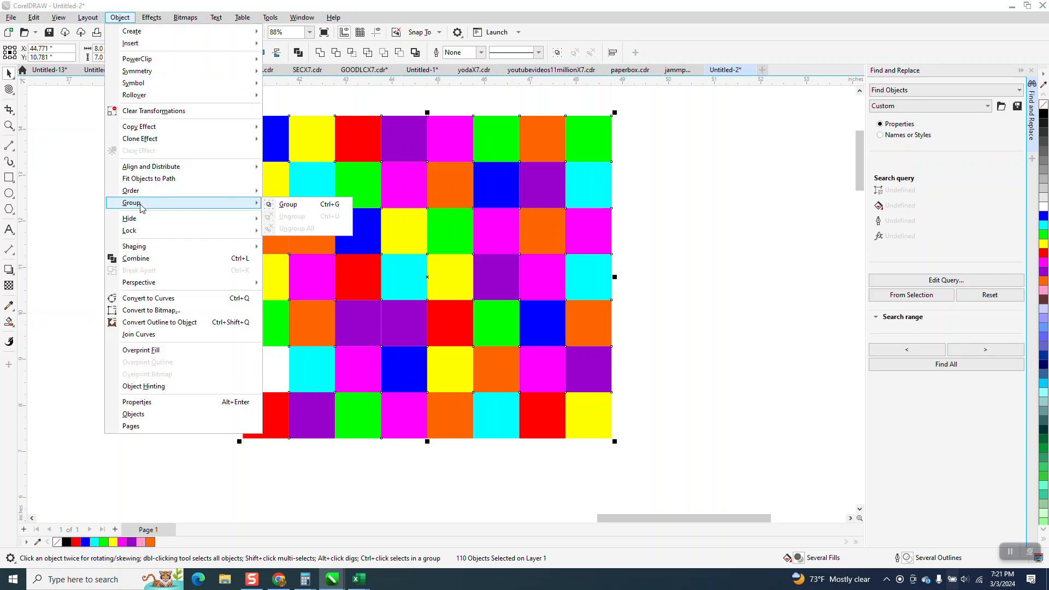
left_click(297, 208)
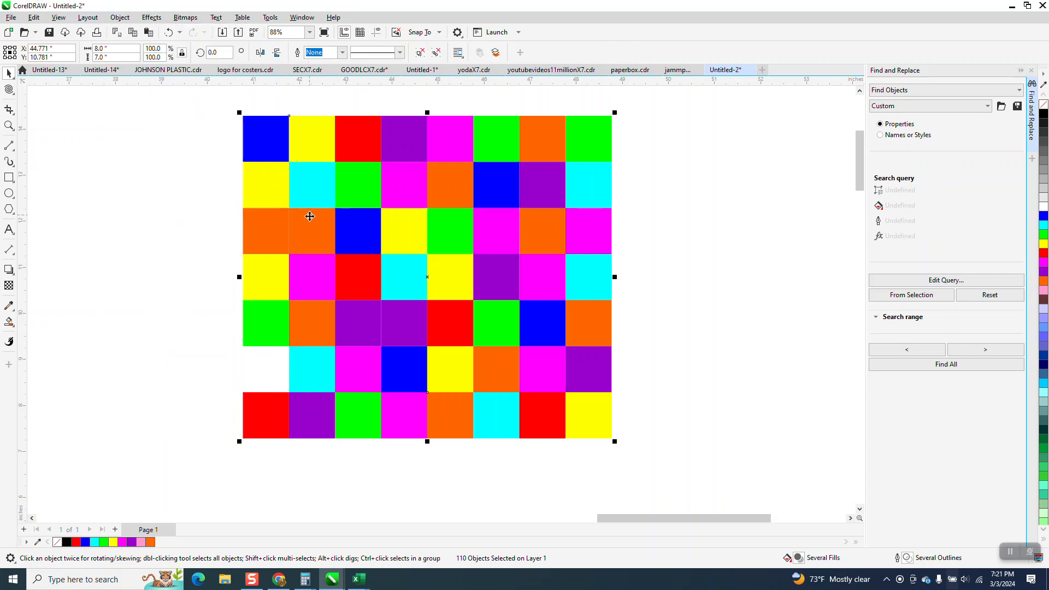
- Twirl the grouped grid of coloured squares from its centre into a spiral with curved, tapering corners
left_click(14, 97)
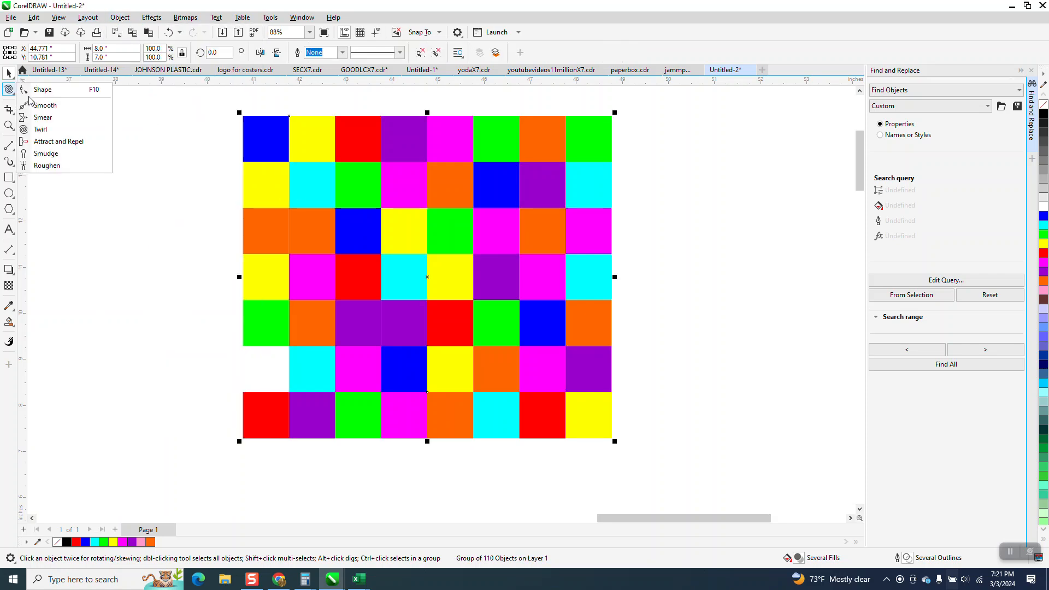
left_click(42, 131)
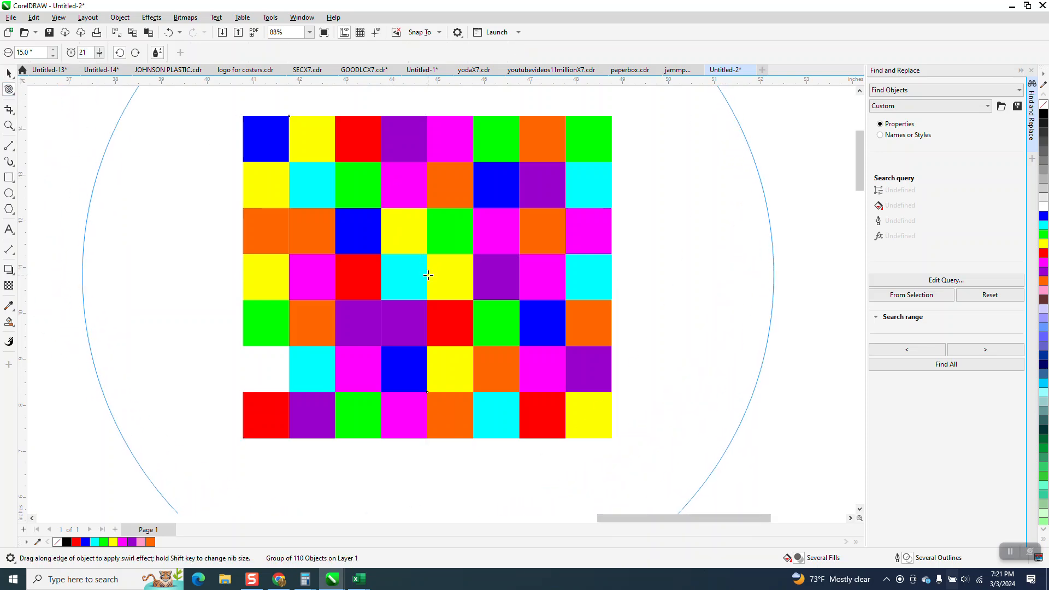
left_click_drag(428, 275, 429, 277)
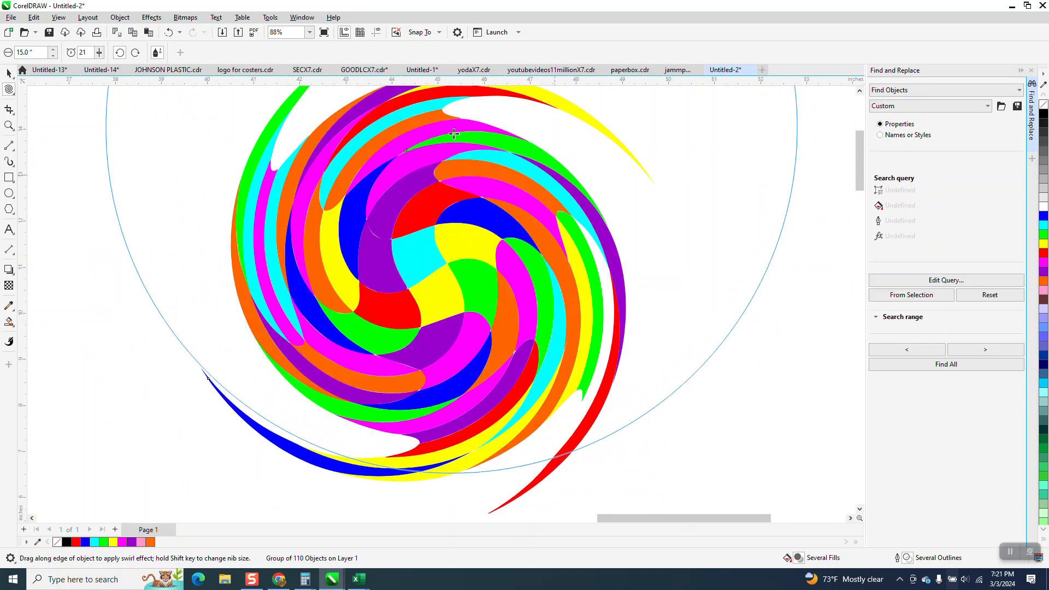
scroll(273, 213, "down", 2)
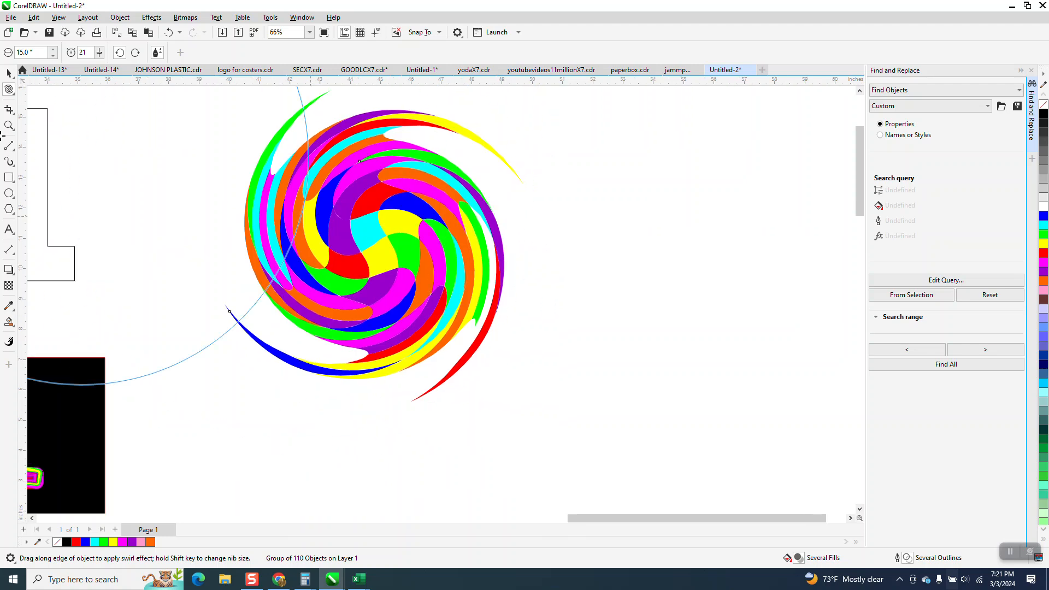
- Crop the twirled grid to a central rectangle about 5.8 by 4.2 inches
left_click(9, 73)
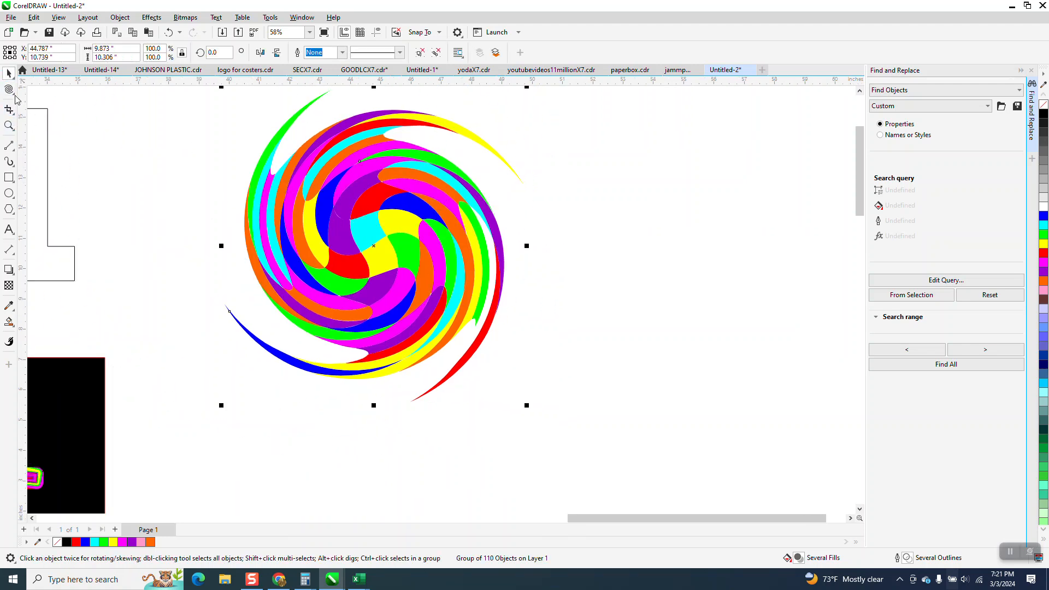
left_click(11, 111)
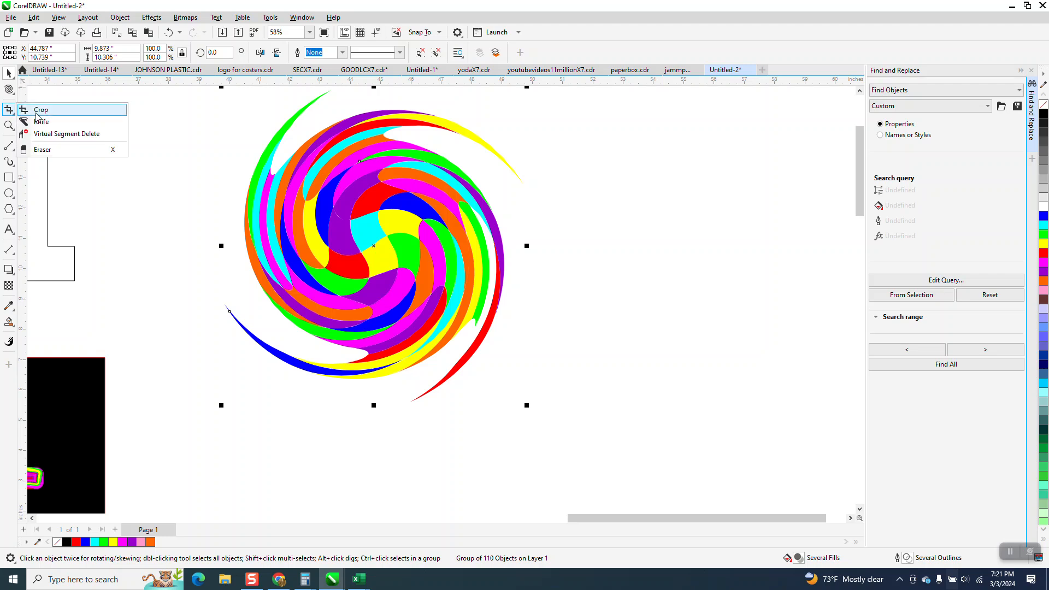
left_click(37, 112)
left_click_drag(347, 272, 457, 290)
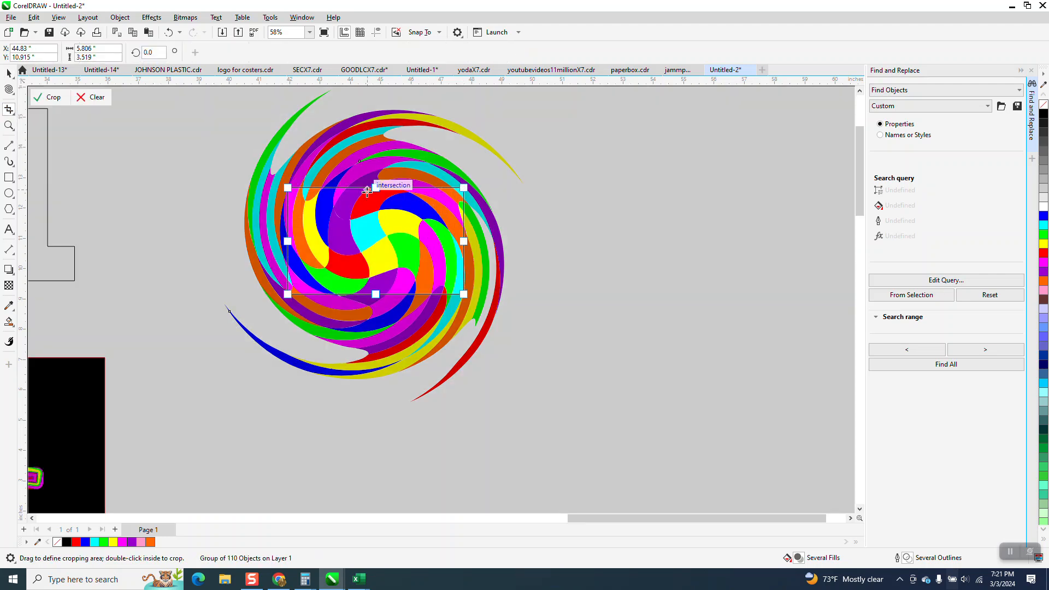
left_click_drag(375, 187, 377, 175)
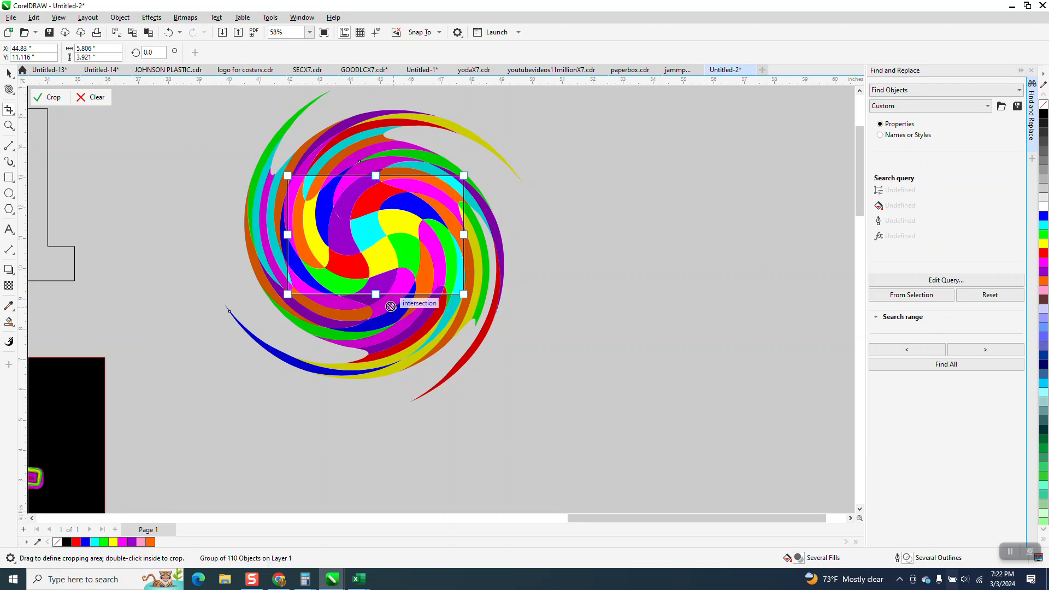
left_click_drag(375, 294, 375, 302)
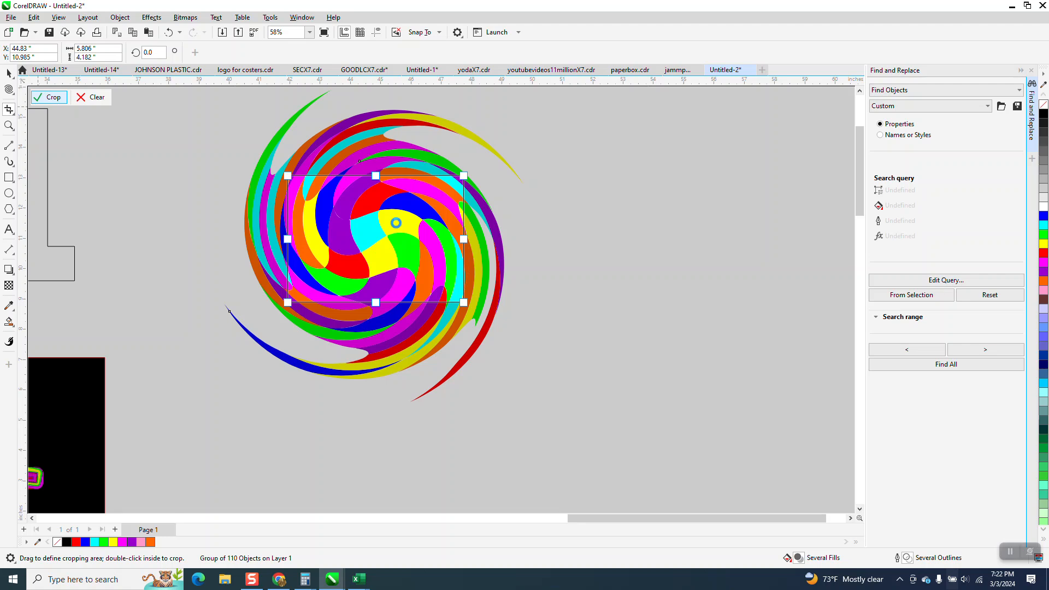
scroll(471, 239, "down", 4)
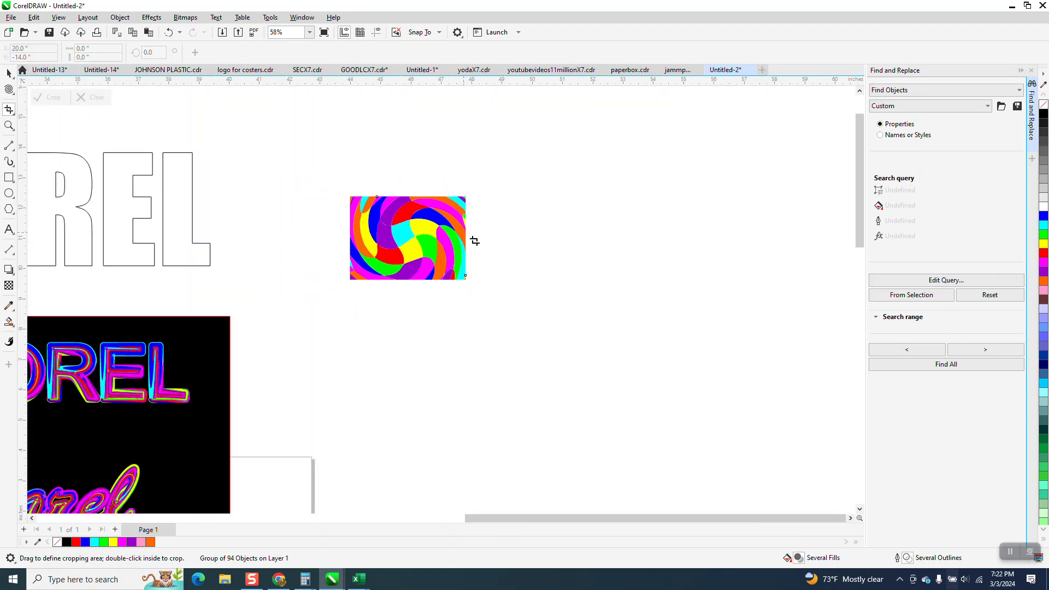
- Move the cropped swirl rectangle to just above the C and O of the outlined COREL lettering
left_click(9, 72)
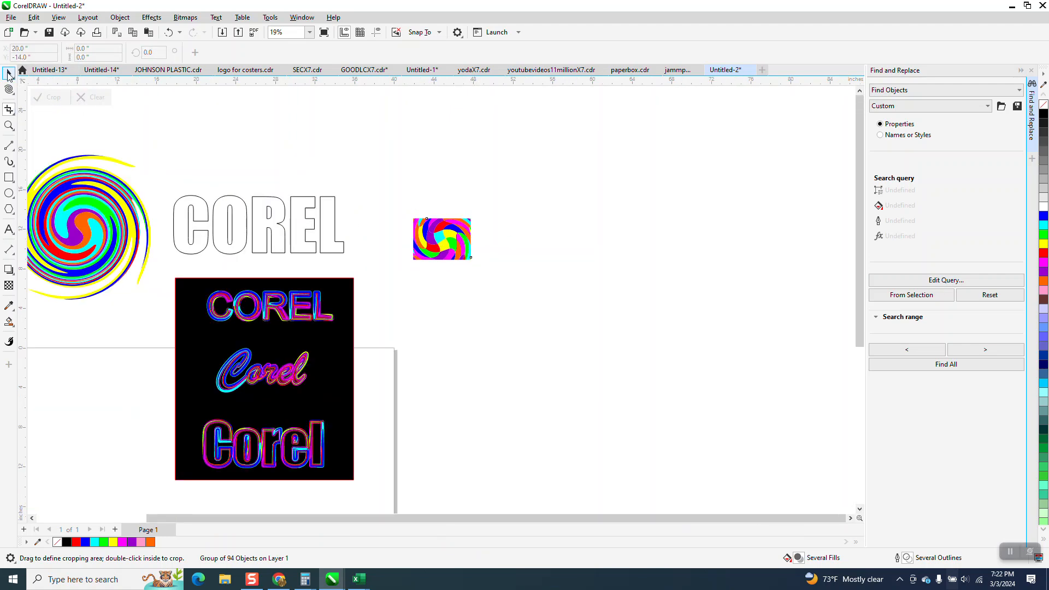
left_click(421, 235)
left_click_drag(420, 234, 192, 168)
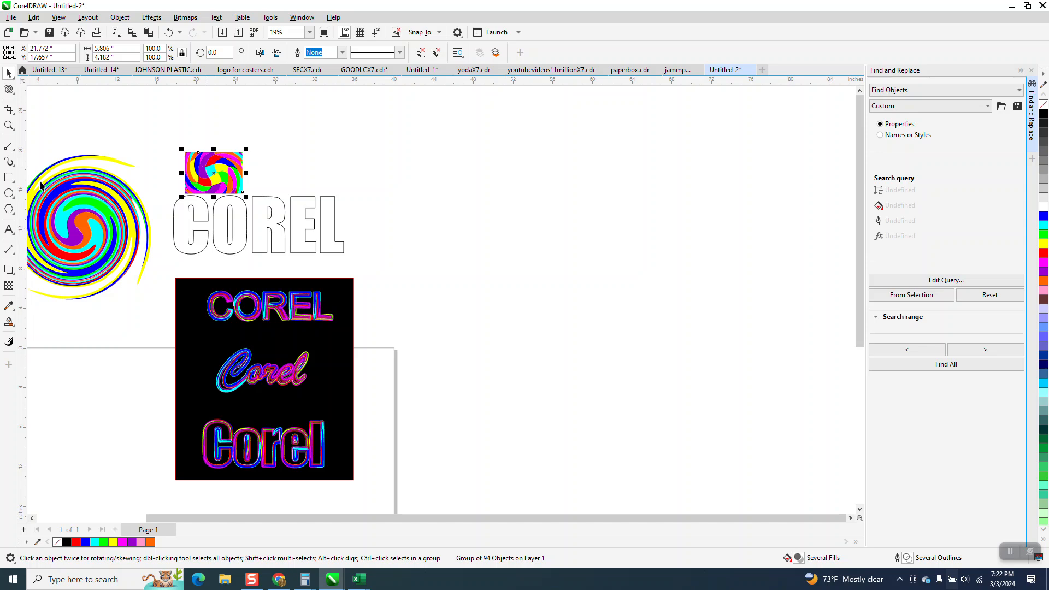
- Save the cropped swirl rectangle as a custom Artistic Media brush named 345
left_click(14, 170)
left_click(38, 163)
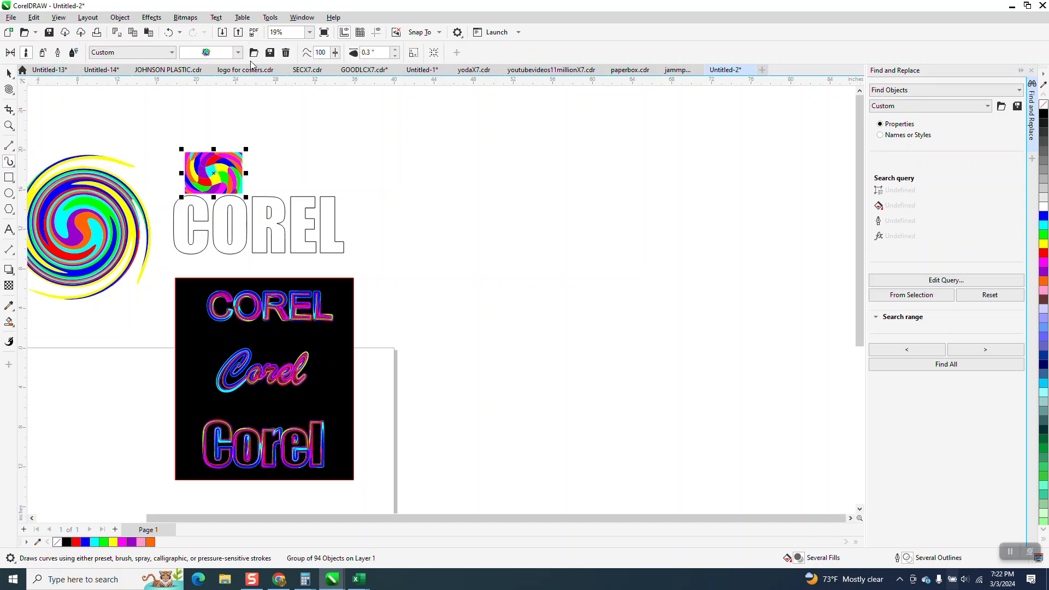
left_click(269, 53)
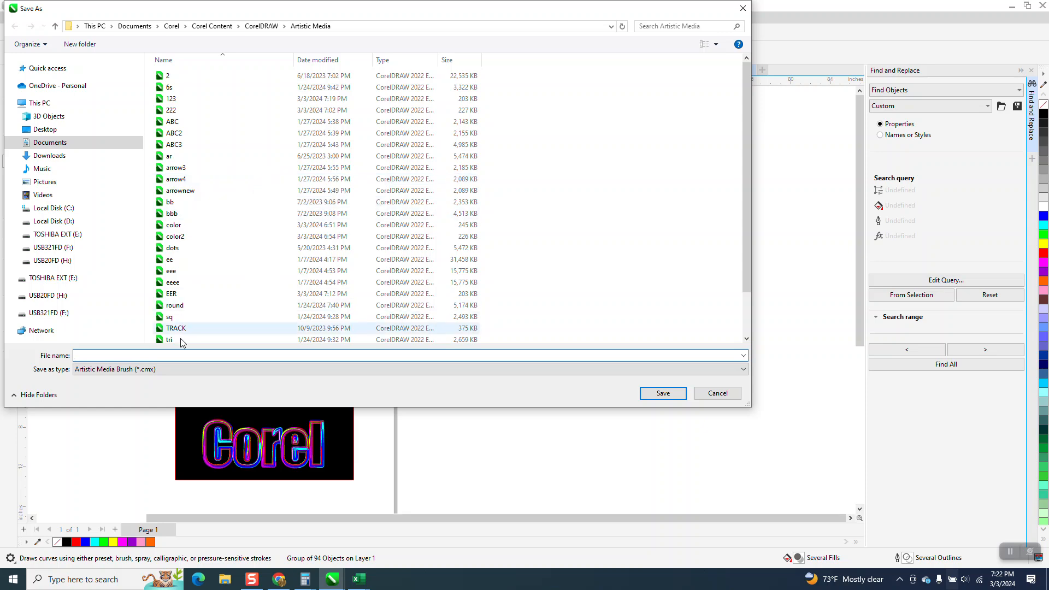
type("345")
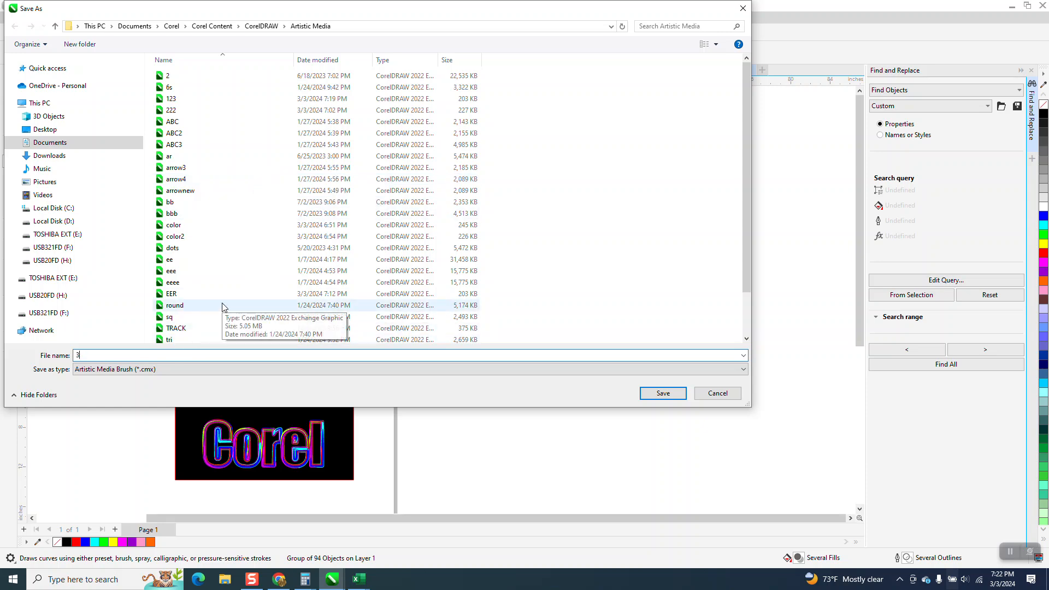
left_click(662, 393)
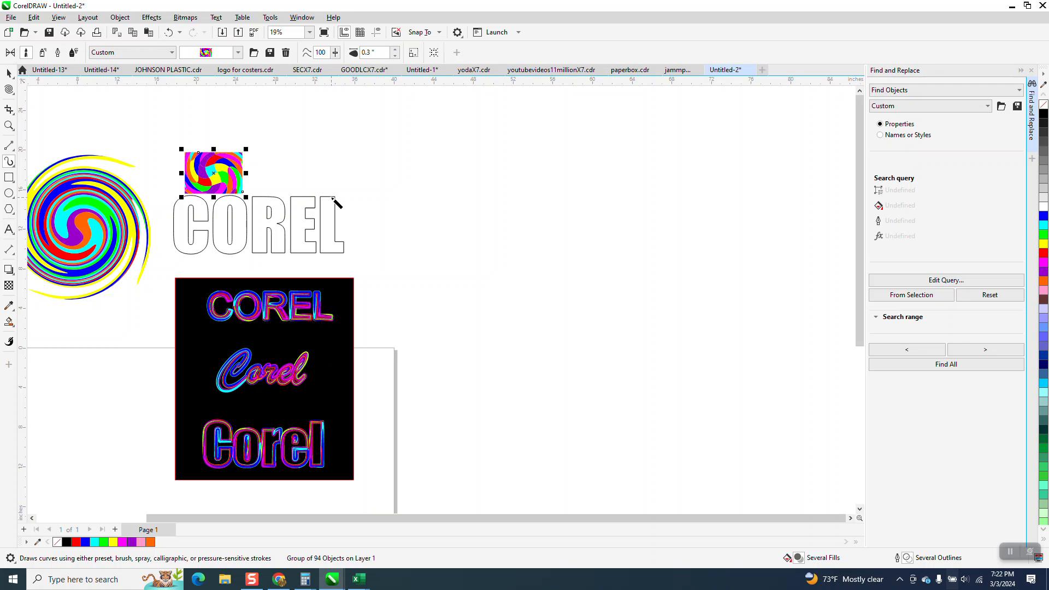
- Apply the new brush to the outline of the letter C with a stroke width of 0.31 inch
left_click(206, 208)
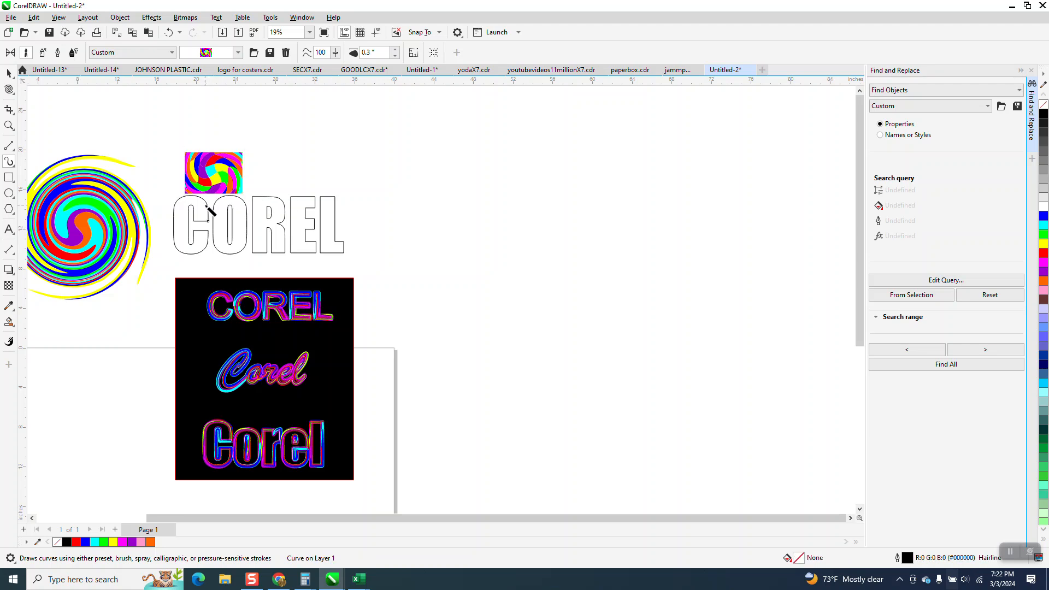
left_click(394, 55)
left_click(9, 125)
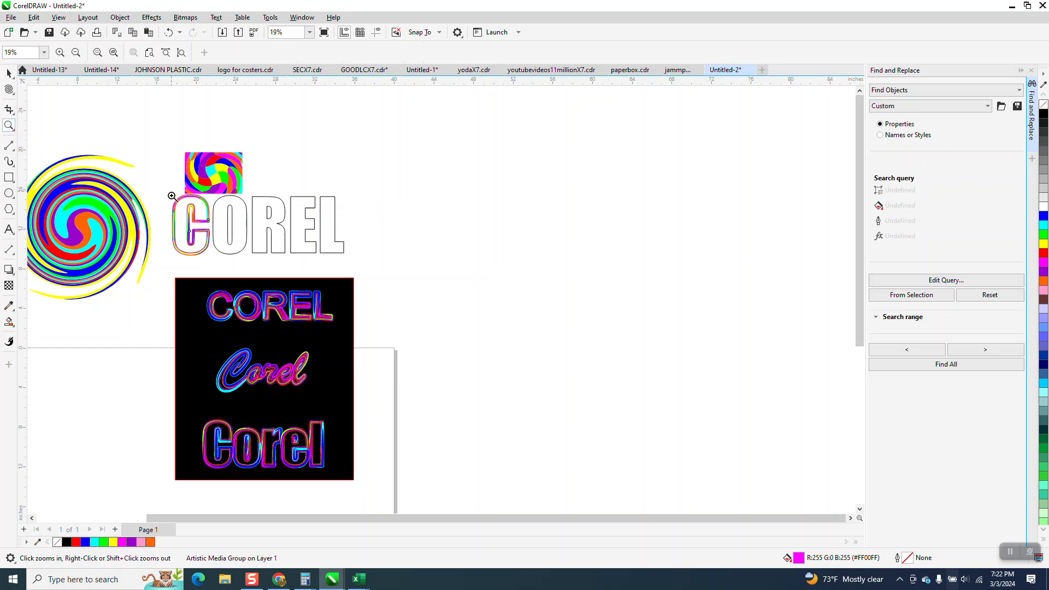
left_click_drag(172, 196, 256, 251)
scroll(334, 290, "down", 2)
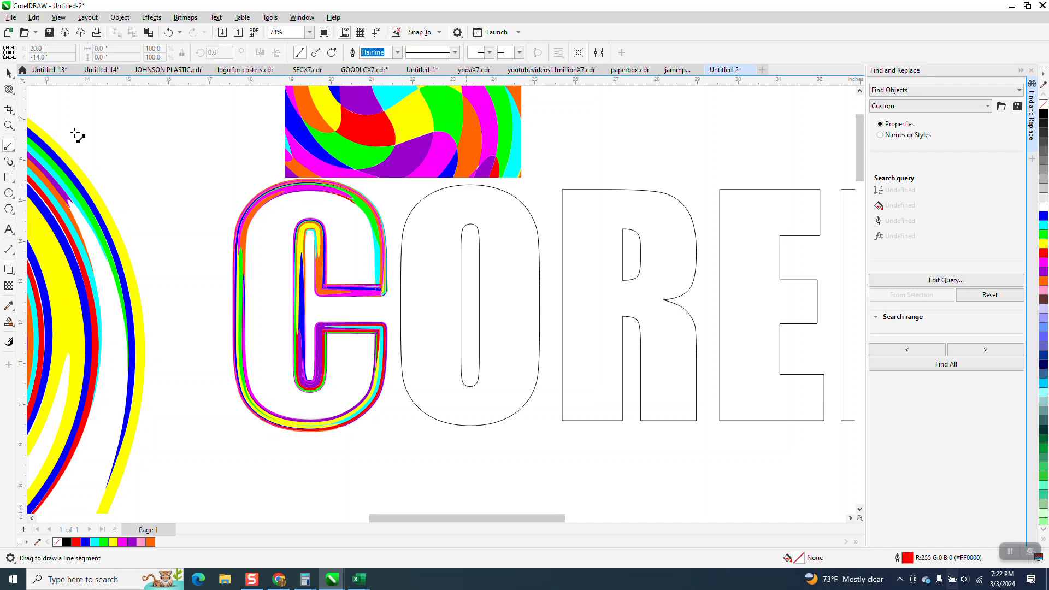
- Apply the custom Artistic Media brush to the letter O's outline with a stroke width of 0.32 inch
left_click(10, 127)
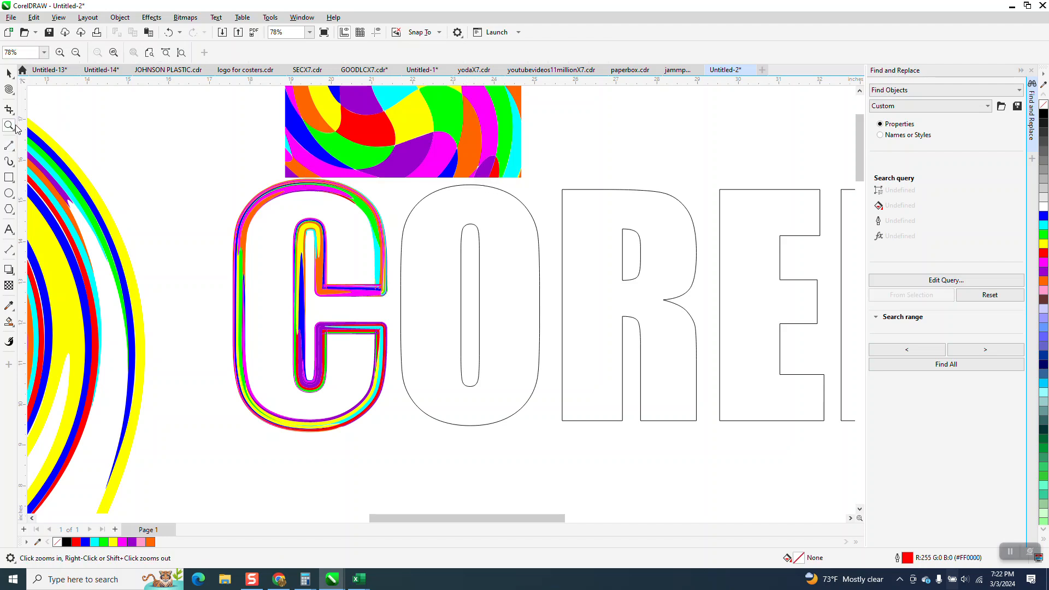
left_click(13, 165)
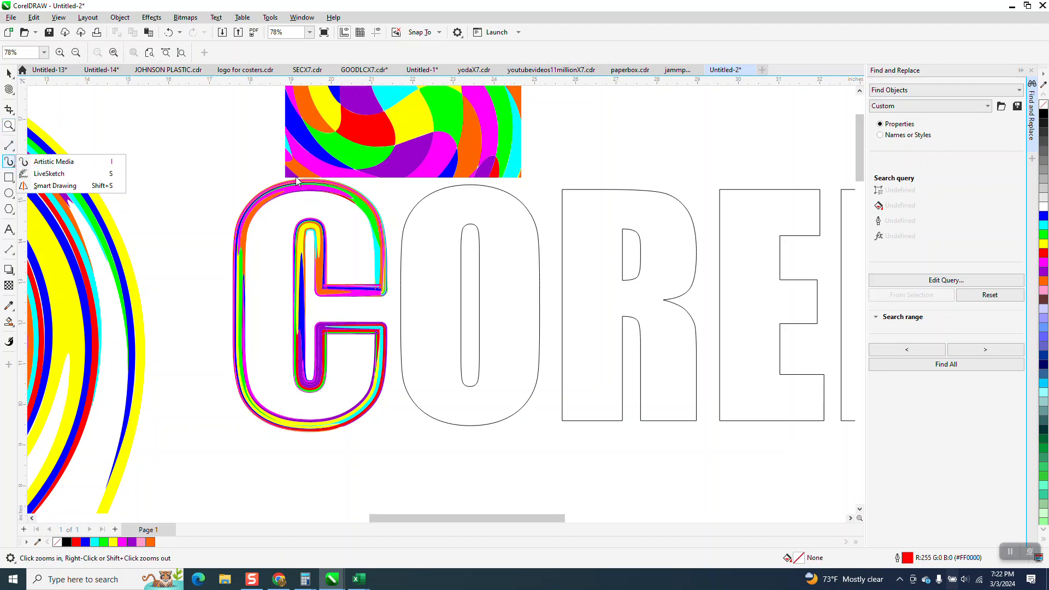
left_click(54, 162)
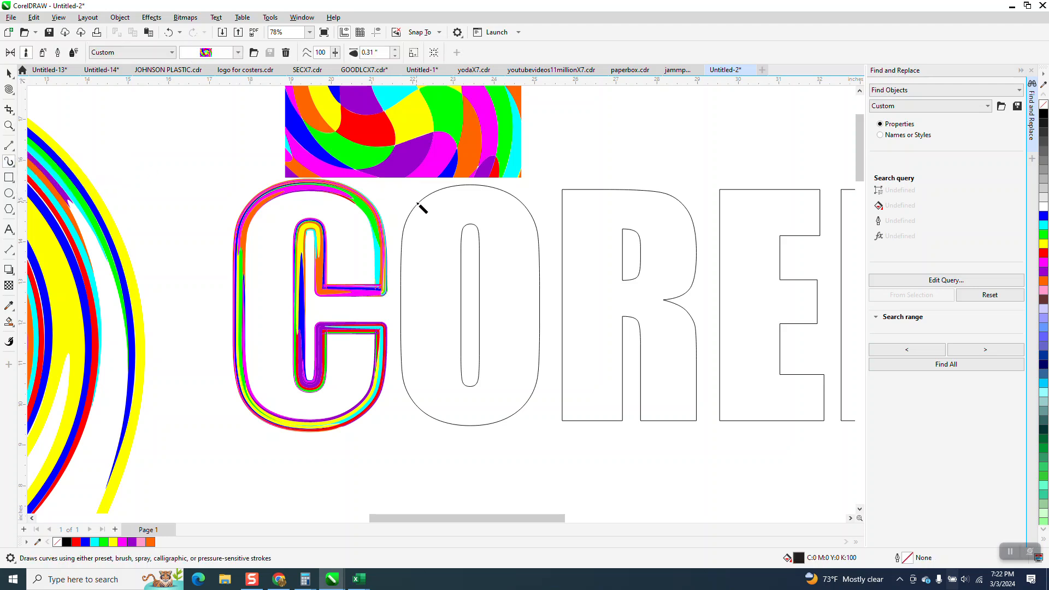
left_click(419, 206)
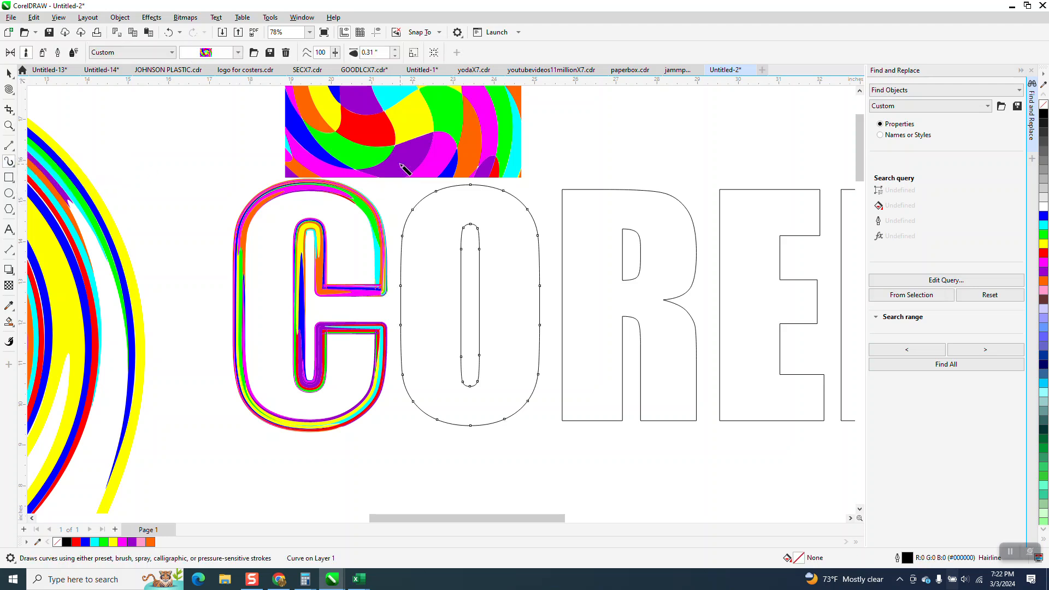
left_click(395, 50)
- Apply the same brush to the R at 0.33 inch and to the E at 0.34 inch stroke width
left_click(618, 189)
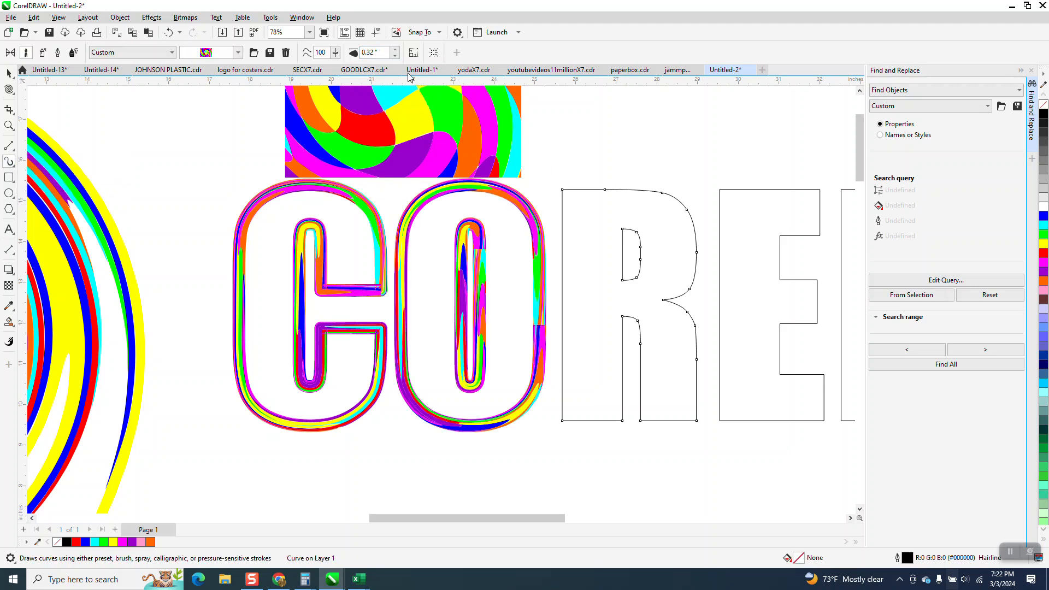
left_click(396, 50)
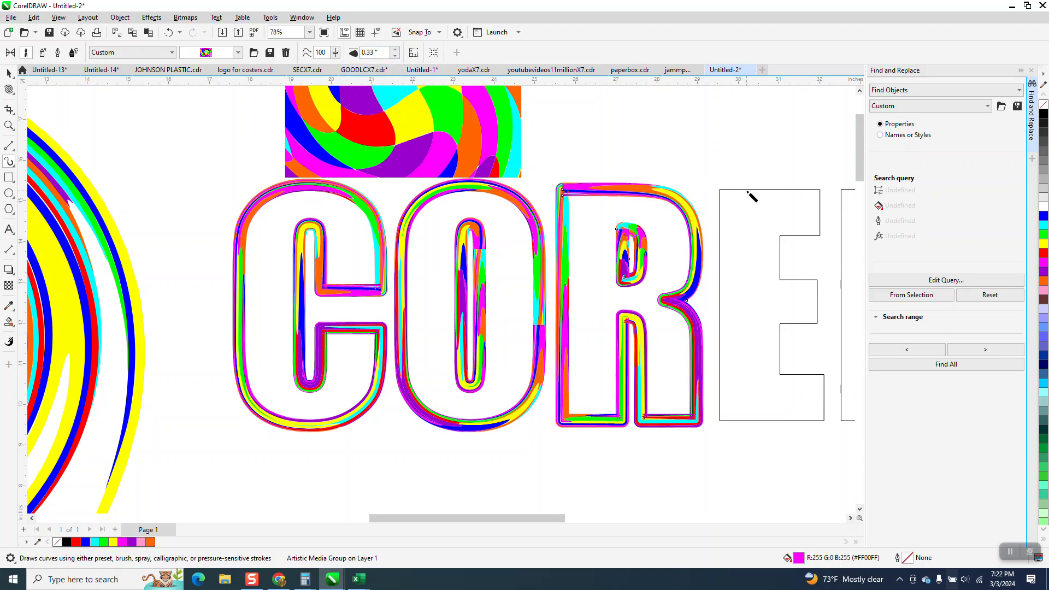
left_click(748, 190)
left_click(395, 49)
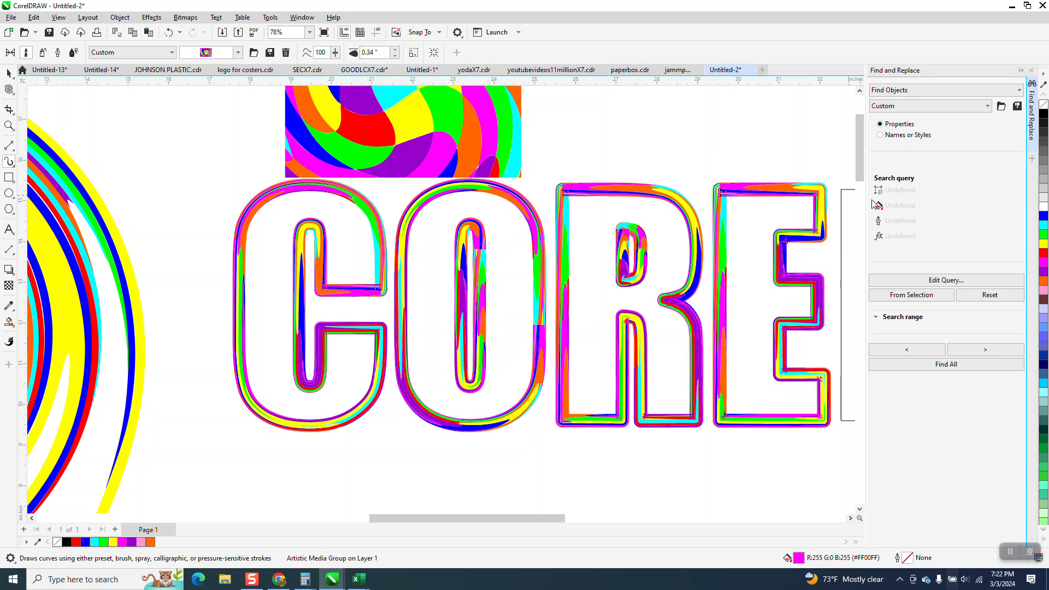
- Apply the same brush to the letter L's outline with a stroke width of 0.35 inch
scroll(666, 241, "down", 1)
left_click(801, 203)
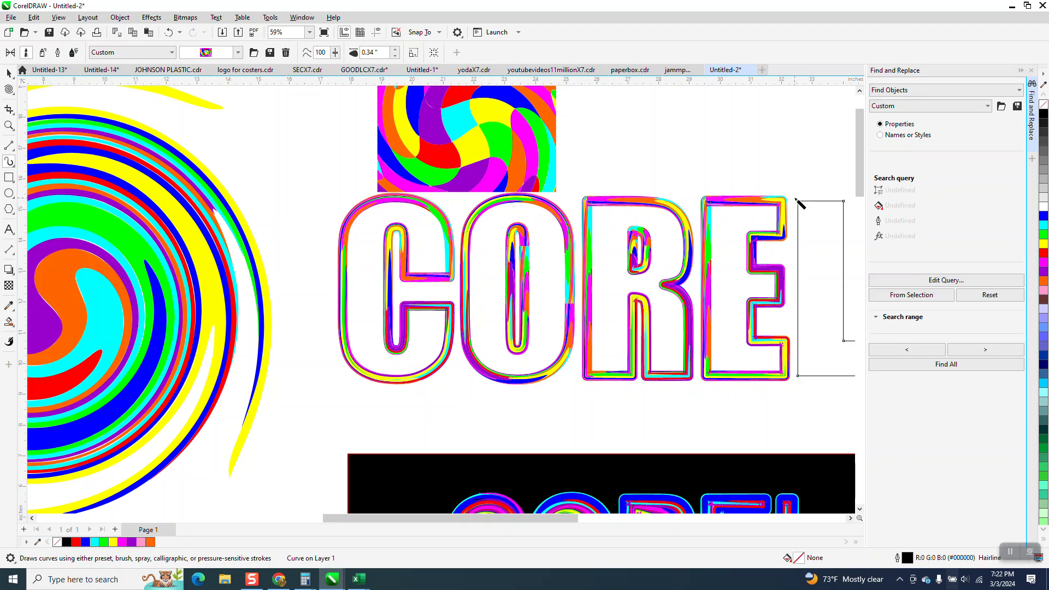
left_click(395, 50)
scroll(479, 191, "down", 1)
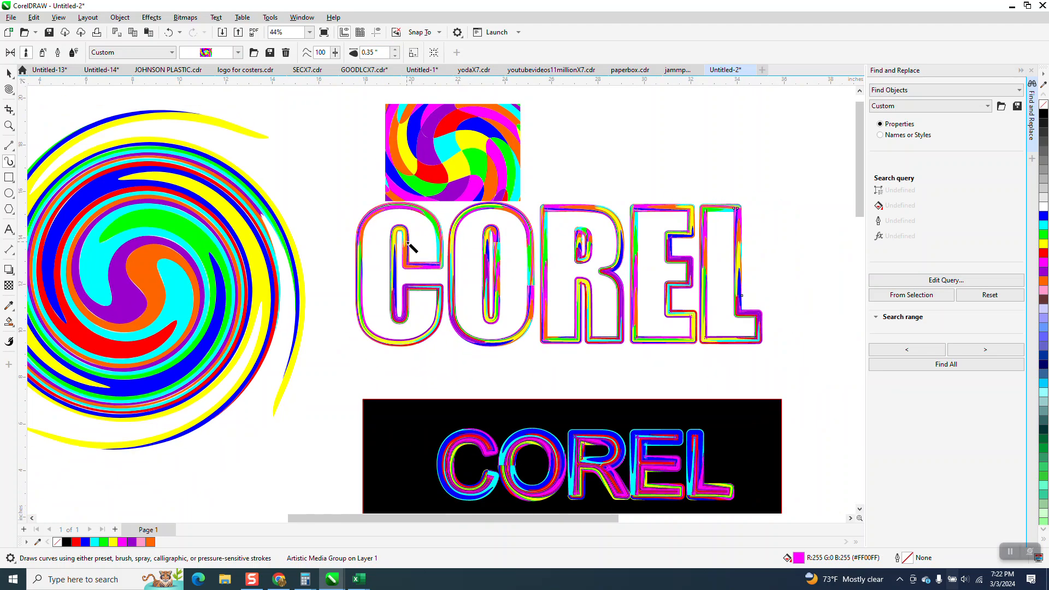
- Widen the brush stroke on the letter C to 0.56 inch
left_click(407, 250)
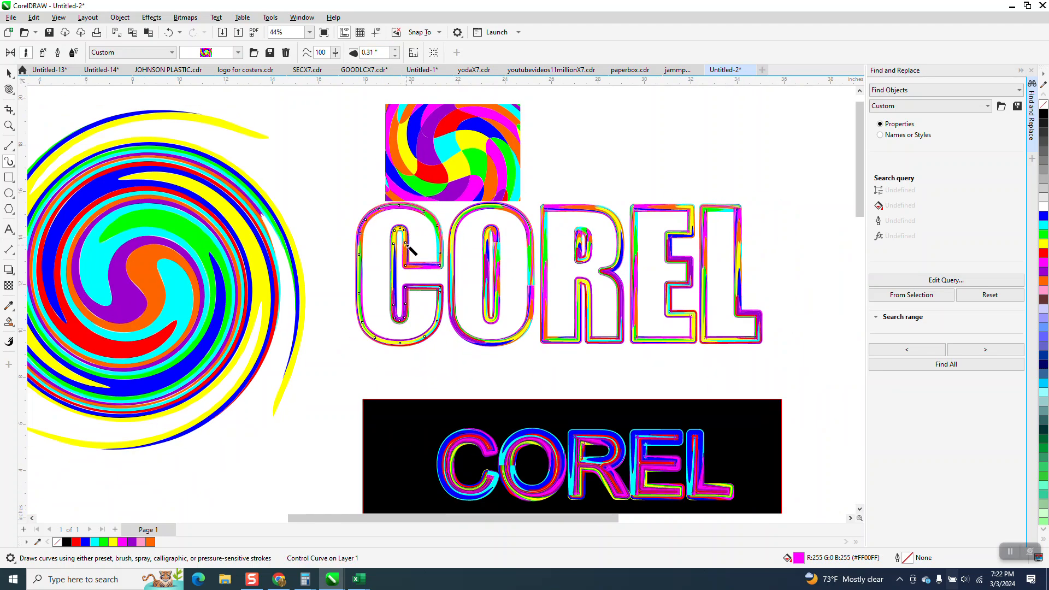
left_click(395, 49)
left_click(395, 49)
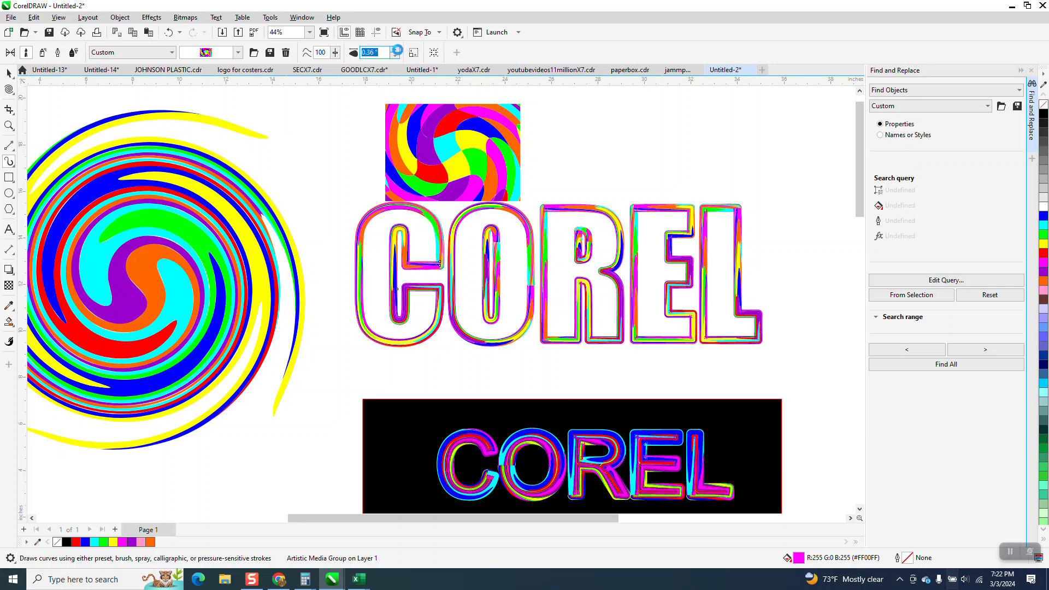
left_click(396, 50)
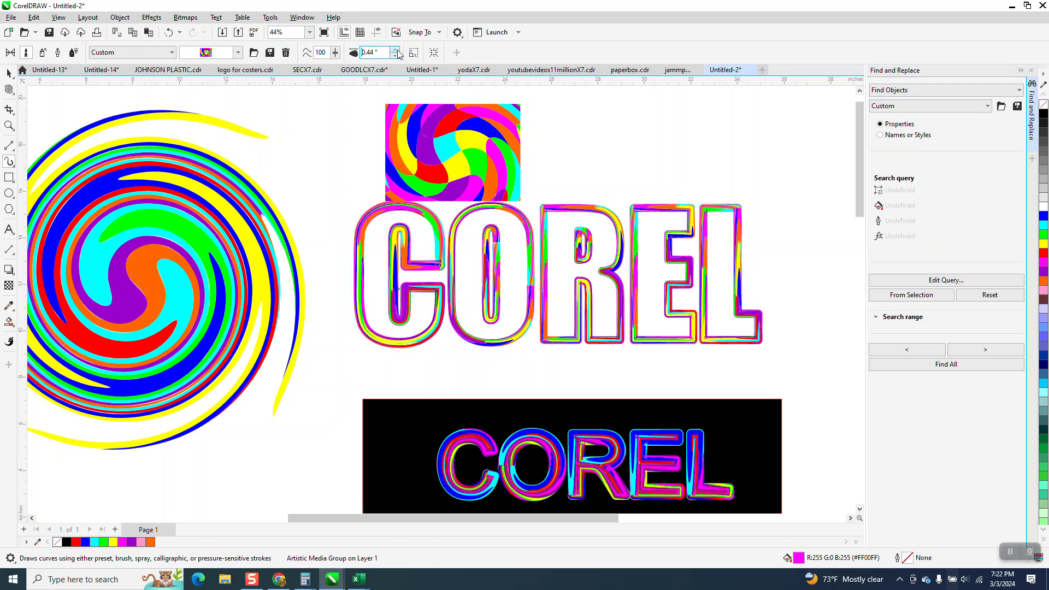
left_click(397, 49)
left_click(396, 50)
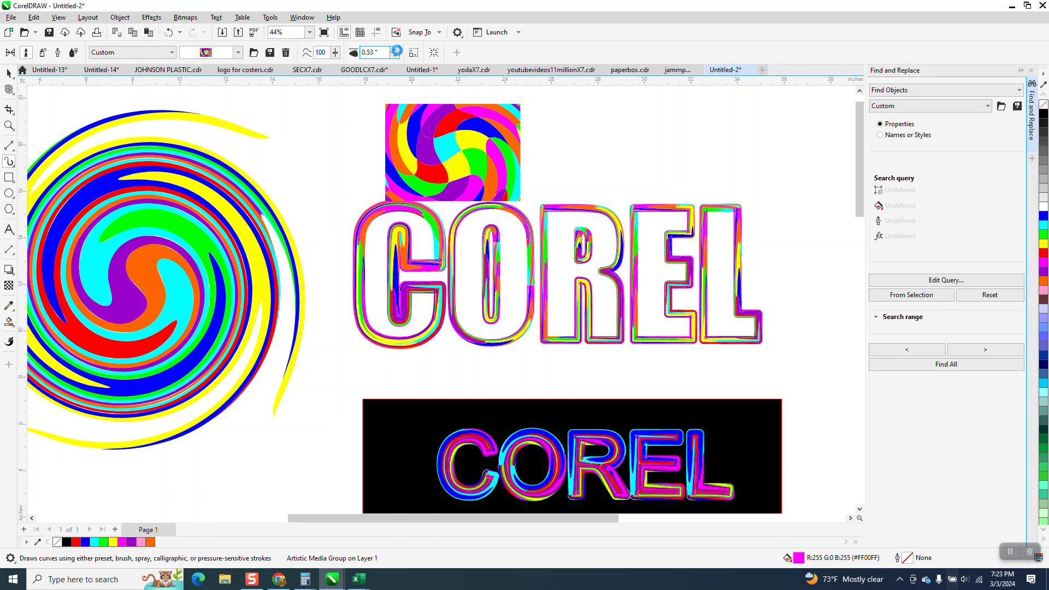
left_click(397, 50)
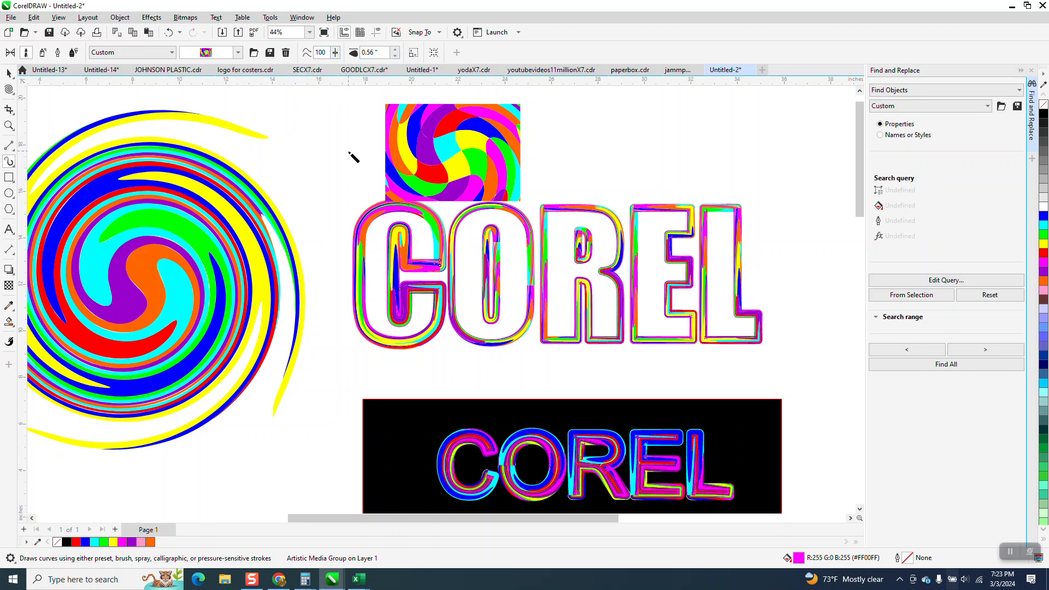
- Examine the multicoloured brush strokes along the edges and corners of the E and L up close
scroll(429, 224, "down", 1)
left_click(9, 73)
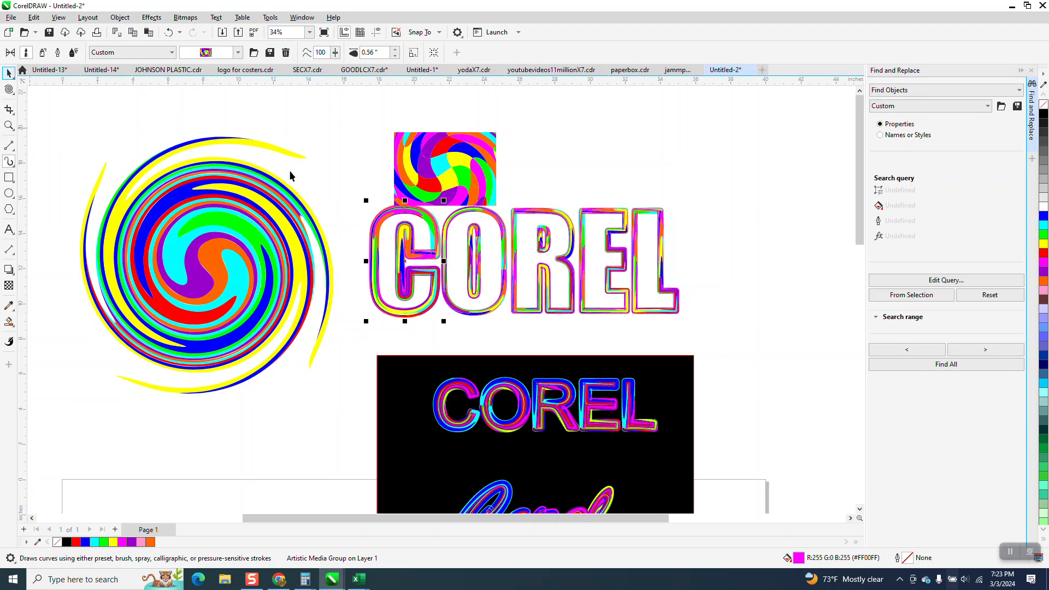
left_click(9, 125)
left_click_drag(345, 201, 801, 352)
left_click_drag(466, 244, 606, 316)
scroll(456, 261, "down", 2)
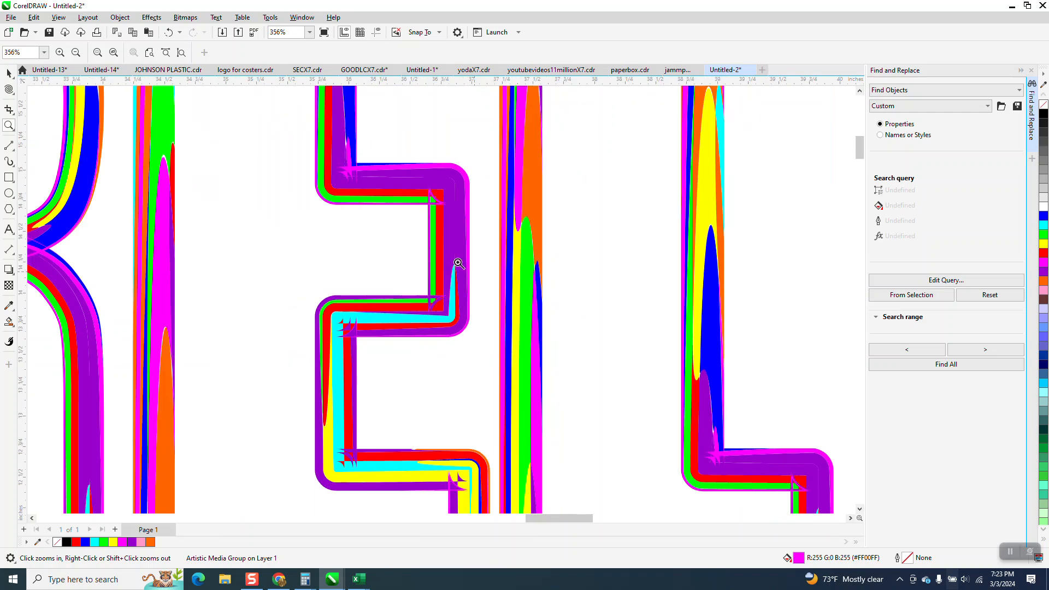
- Inspect the overlapping brush stroke segments at the E's inner corner up close, and view the whole lettering again
left_click_drag(340, 319, 458, 356)
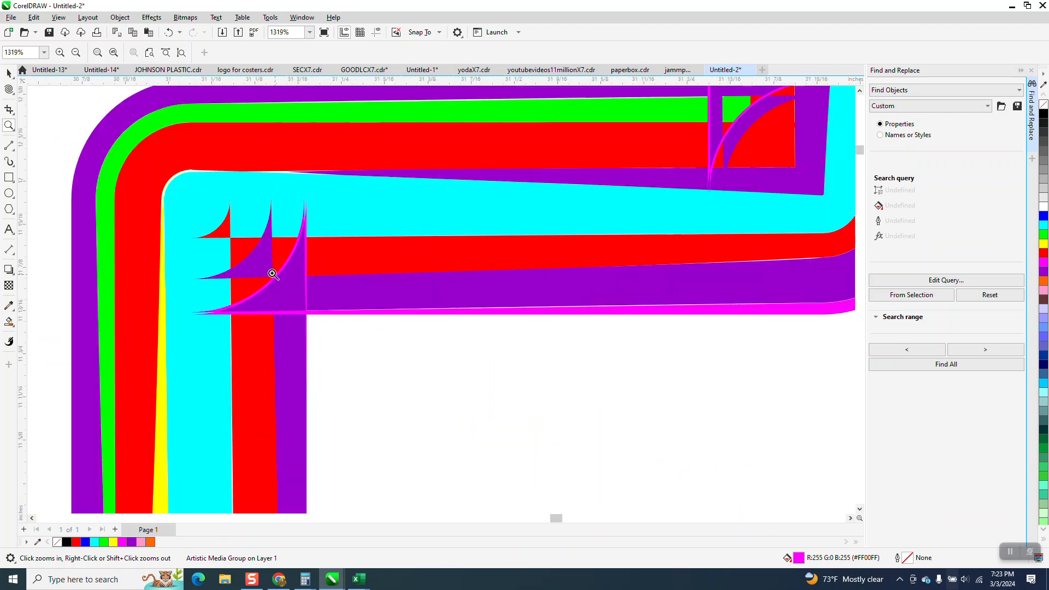
scroll(270, 269, "down", 2)
scroll(275, 258, "down", 8)
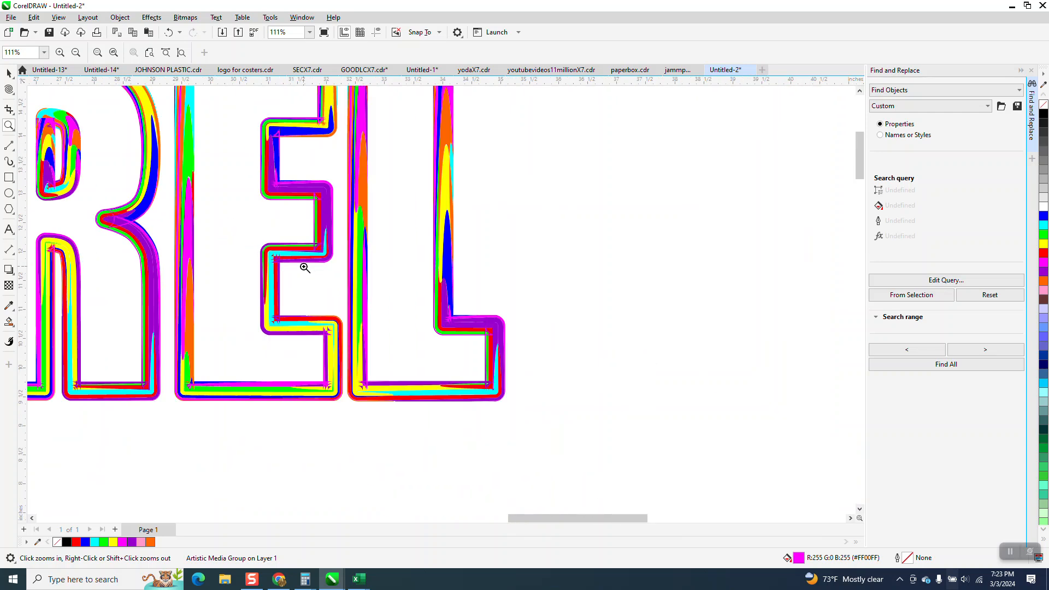
scroll(407, 295, "down", 1)
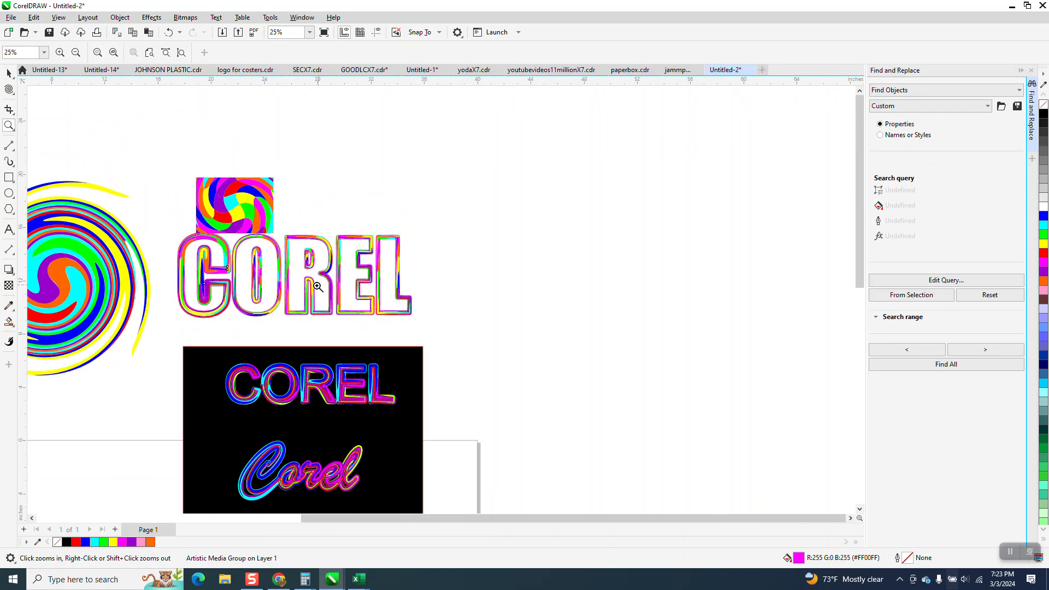
- Extend the black background rectangle upward and leftward behind the entire large COREL lettering, and move the cropped swirl rectangle above it
left_click(9, 73)
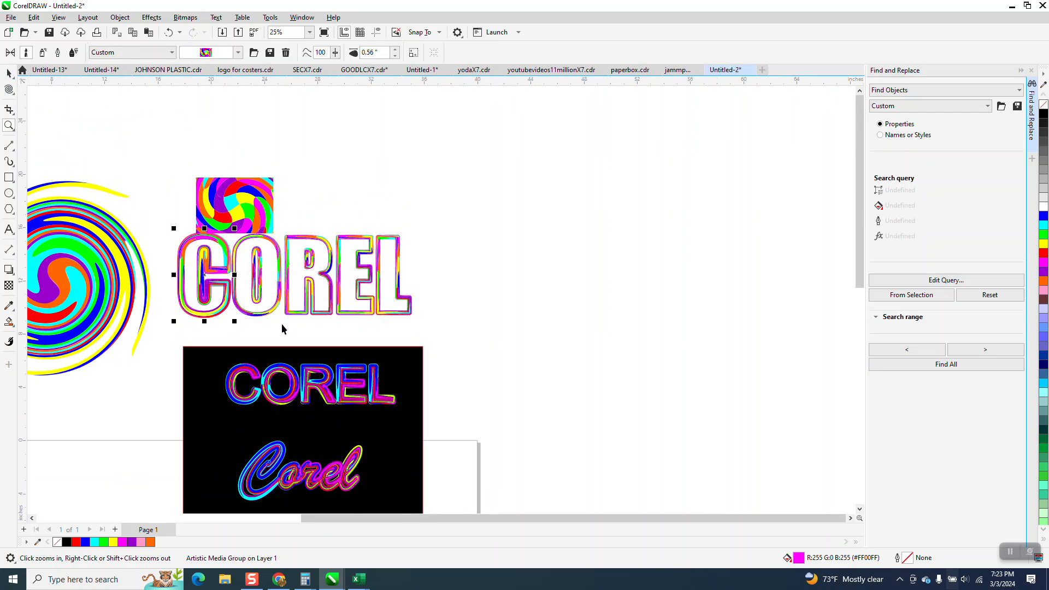
left_click(303, 348)
left_click_drag(303, 343, 386, 153)
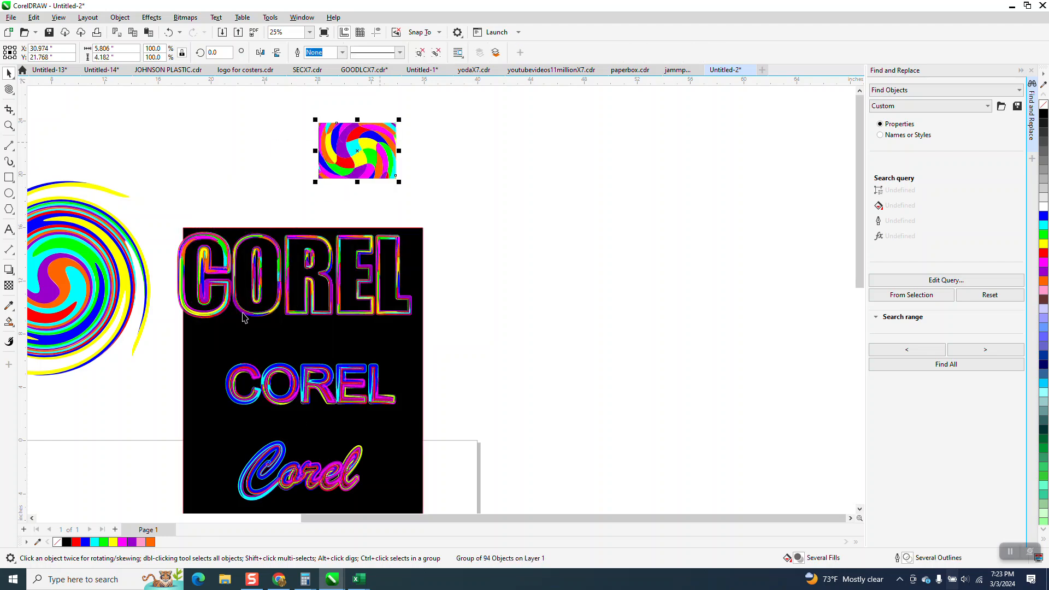
left_click(198, 336)
left_click_drag(178, 422, 151, 424)
left_click(502, 294)
scroll(512, 296, "down", 1)
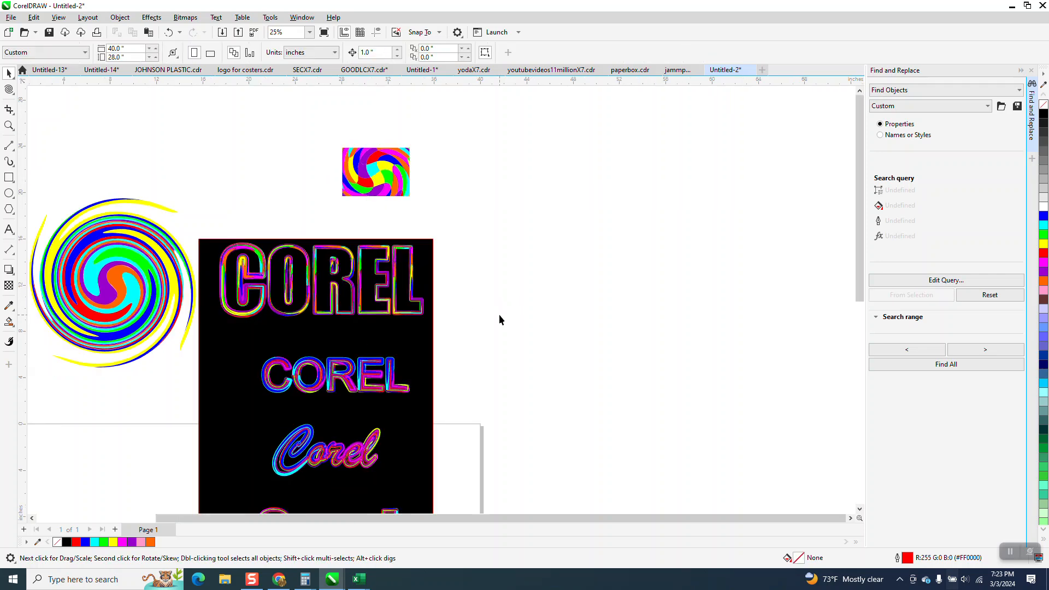